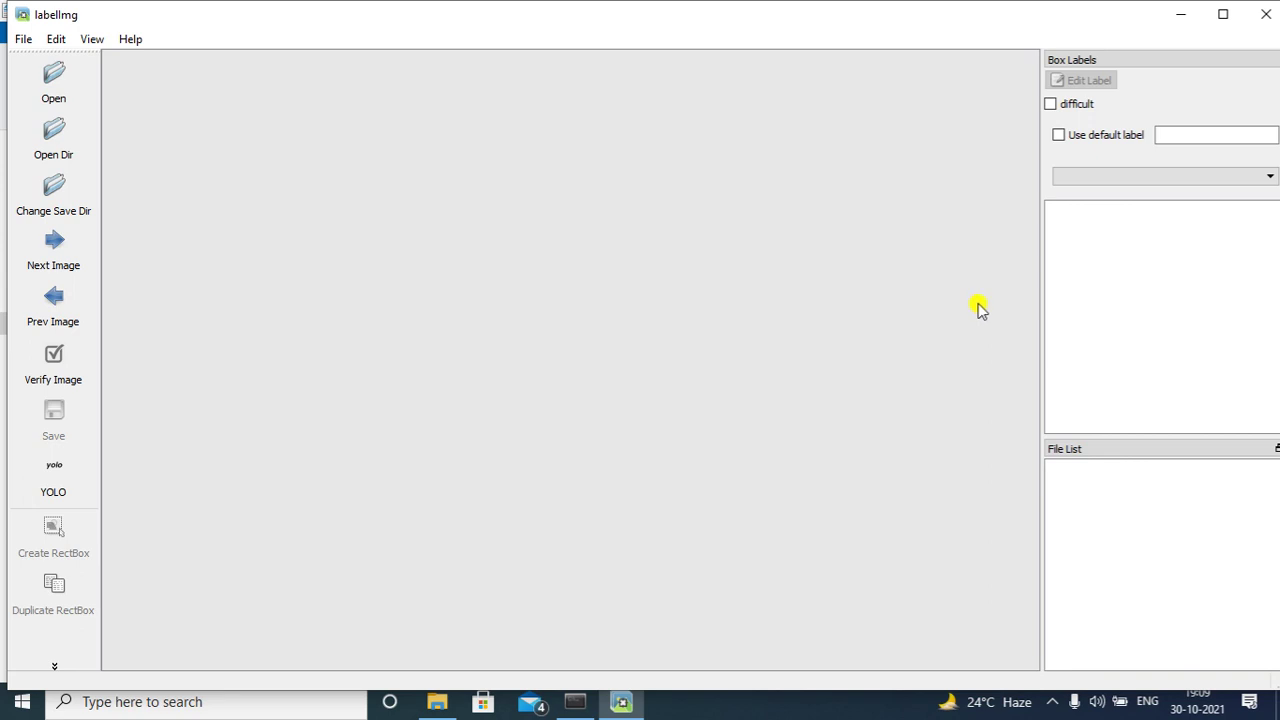
Step: Open the image directory folder_5 from Documents
{"action": "left_click", "coordinate": [578, 705]}
{"action": "left_click", "coordinate": [62, 148]}
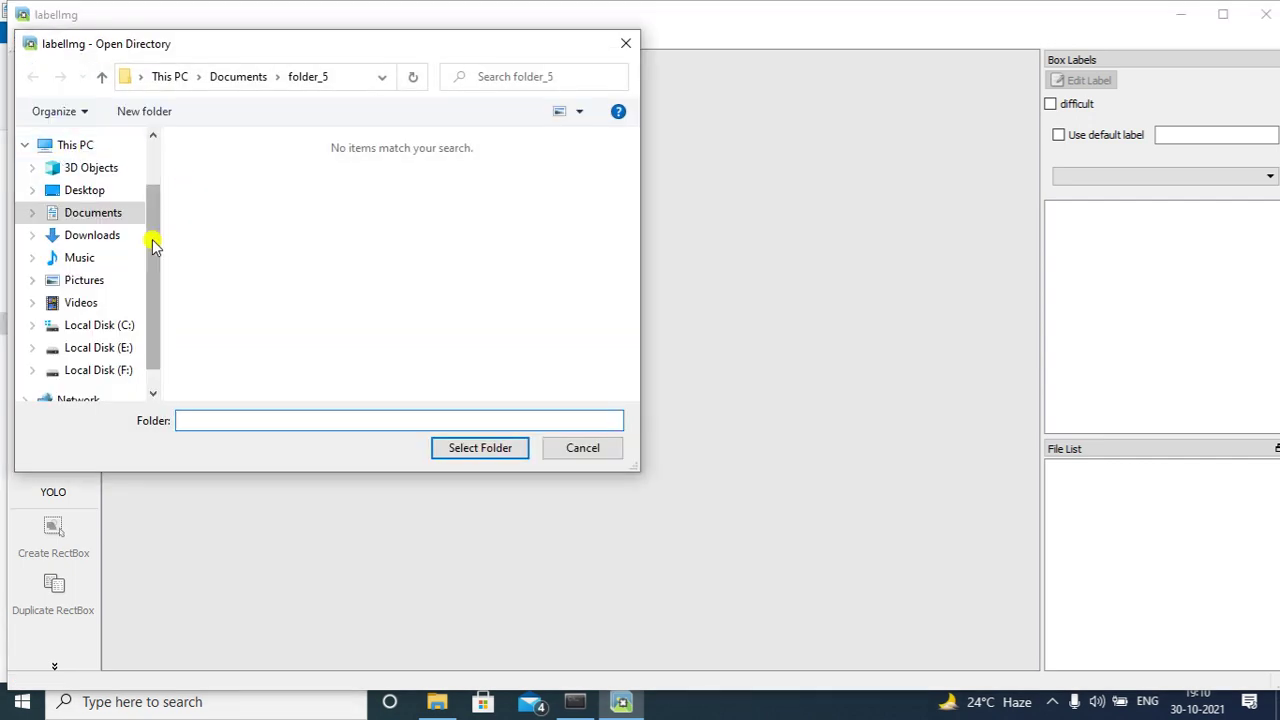
{"action": "left_click", "coordinate": [97, 213]}
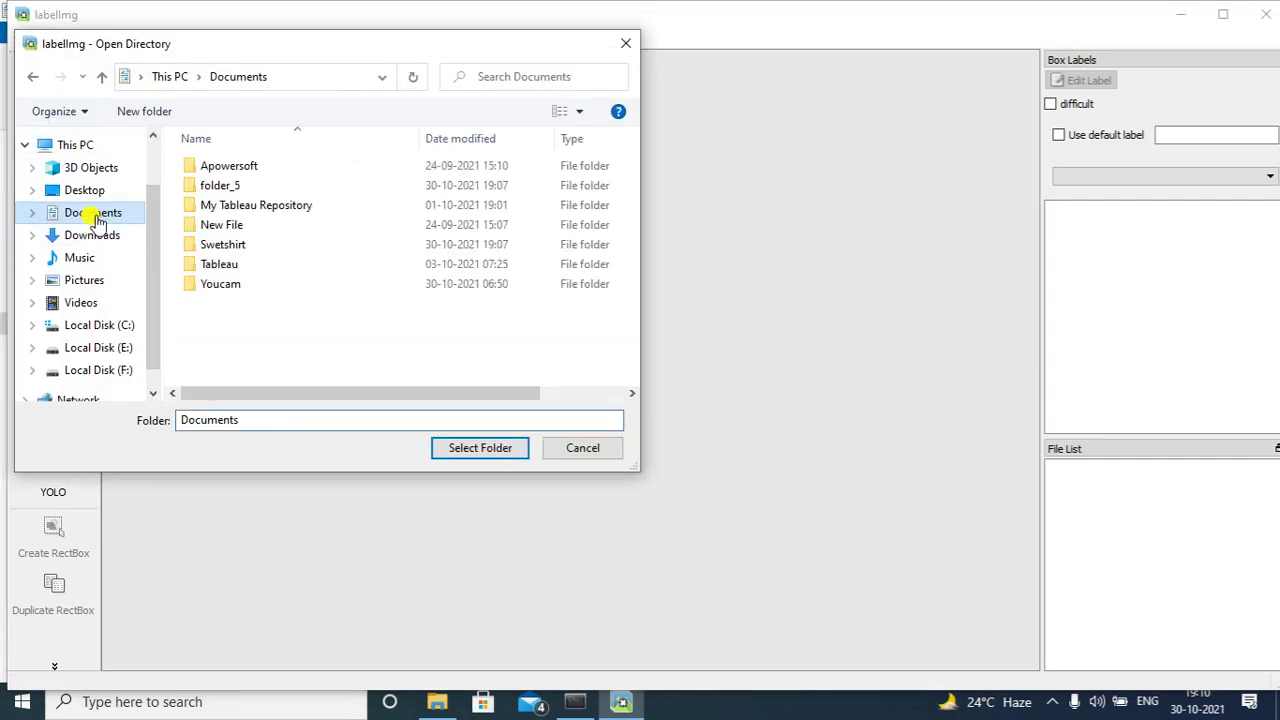
{"action": "left_click", "coordinate": [240, 186]}
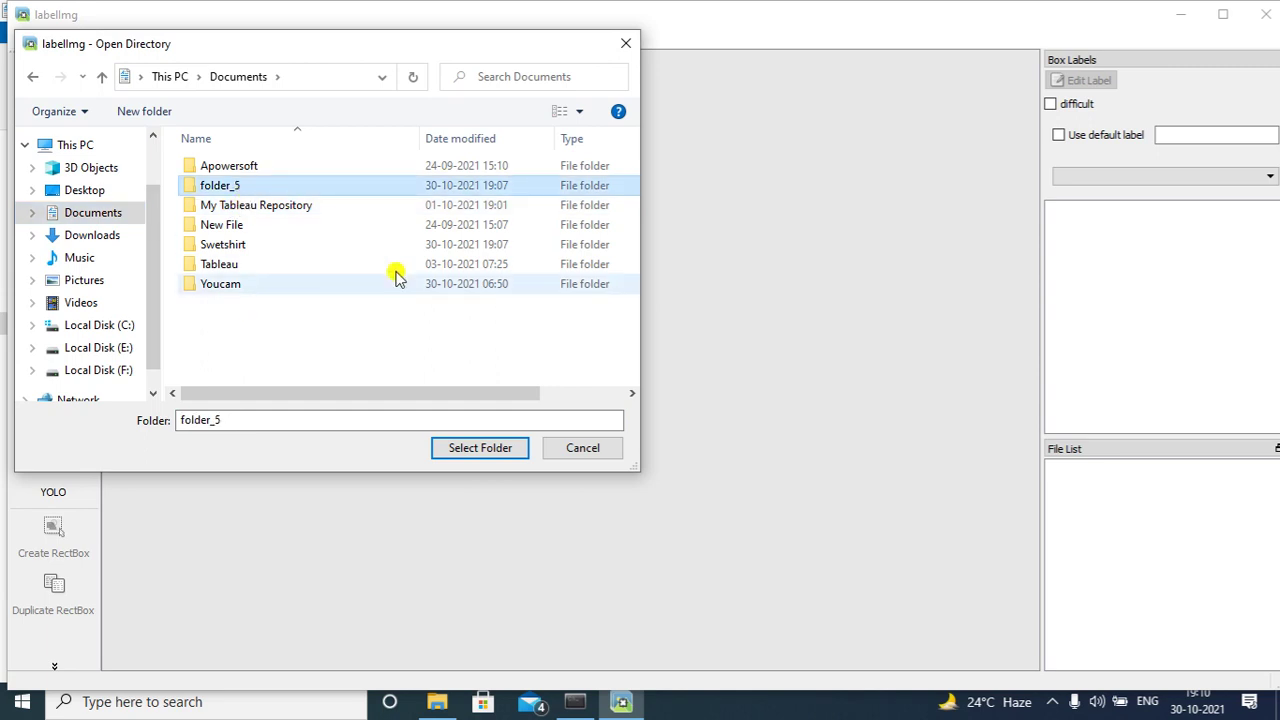
{"action": "left_click", "coordinate": [472, 450]}
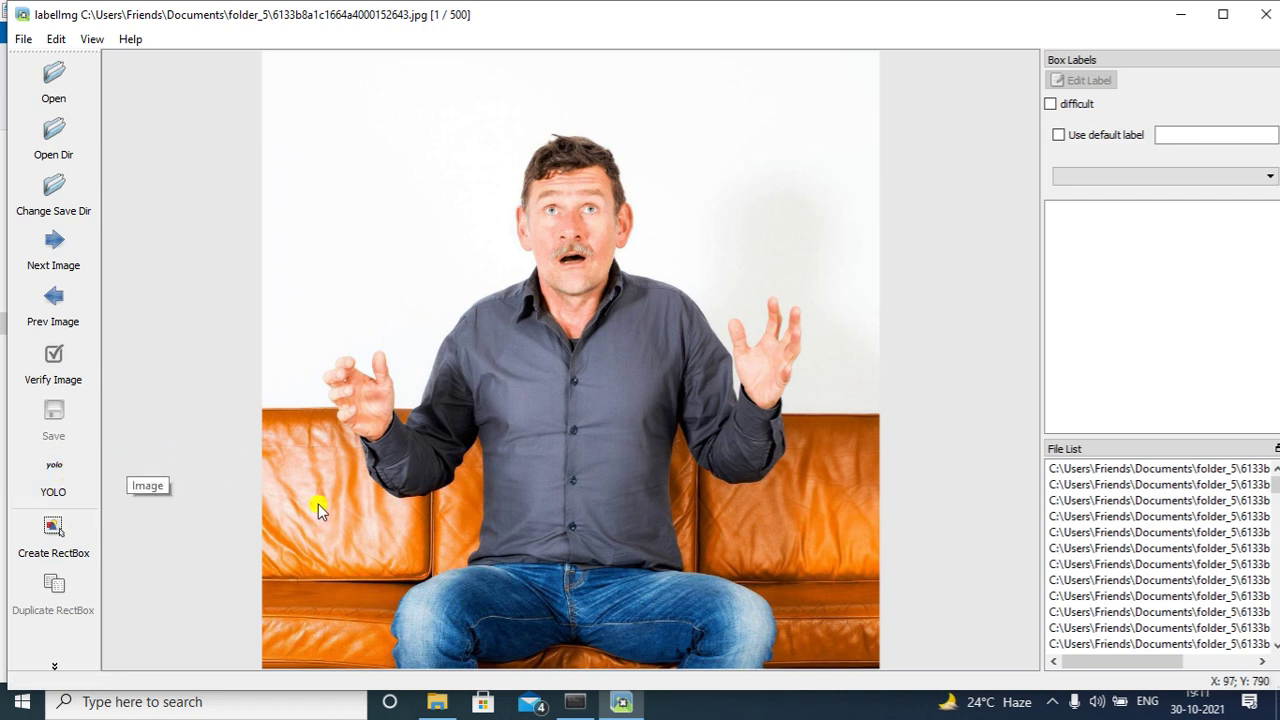
Step: Cycle the annotation save format through its options and back to YOLO
{"action": "left_click", "coordinate": [68, 478]}
{"action": "left_click", "coordinate": [68, 478]}
{"action": "left_click", "coordinate": [68, 478]}
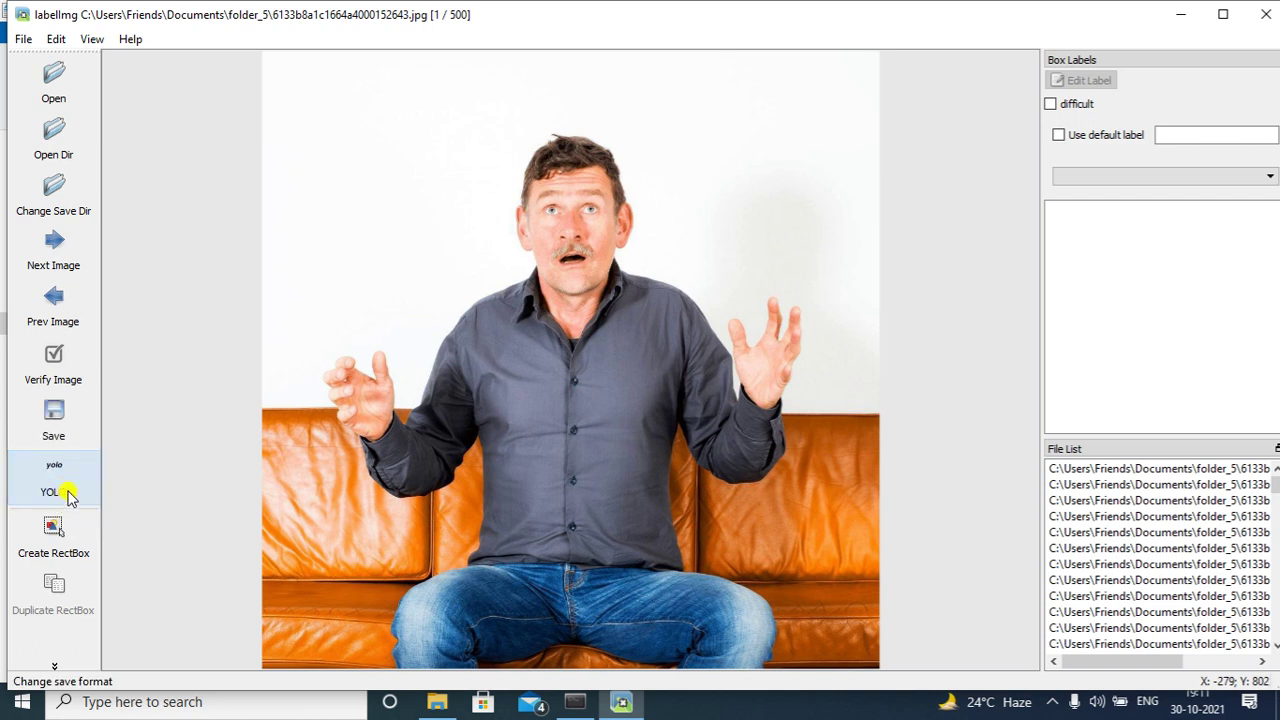
Step: Draw a rectangular box over the chest of the man's dark shirt and label it topwear
{"action": "left_click", "coordinate": [53, 540]}
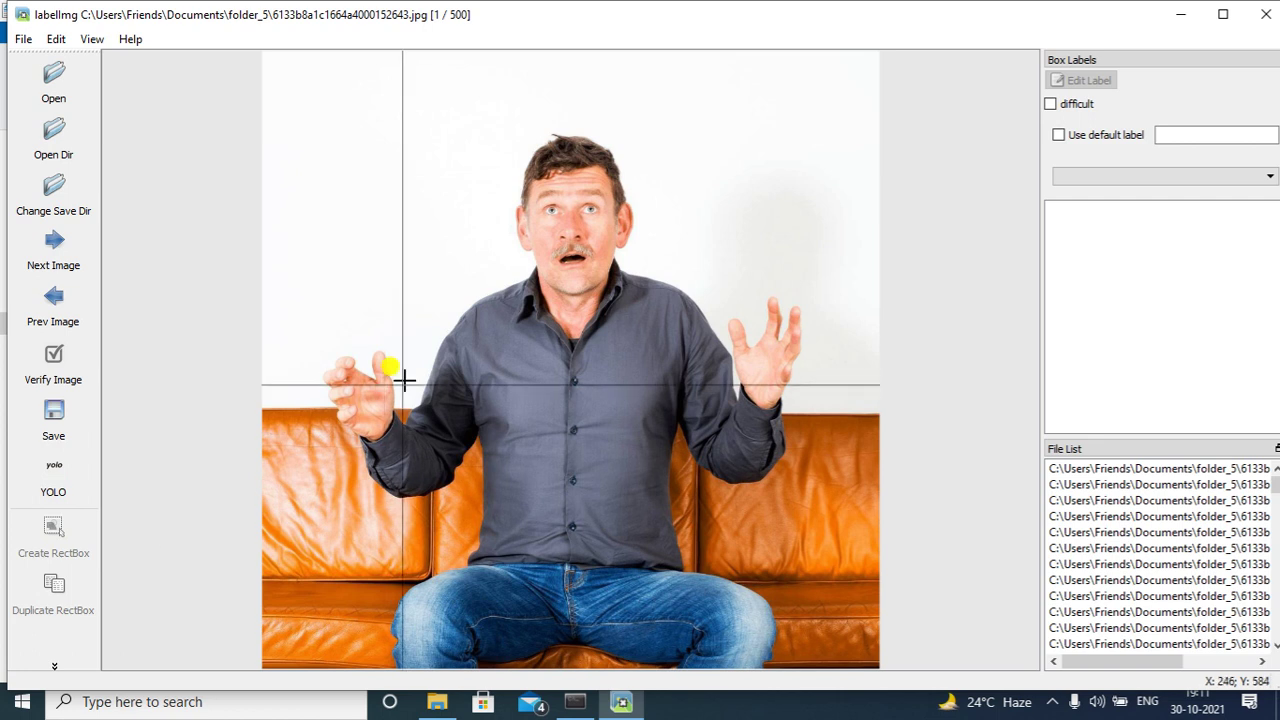
{"action": "left_click_drag", "start_coordinate": [481, 345], "coordinate": [655, 528]}
{"action": "left_click", "coordinate": [711, 568]}
{"action": "left_click", "coordinate": [812, 545]}
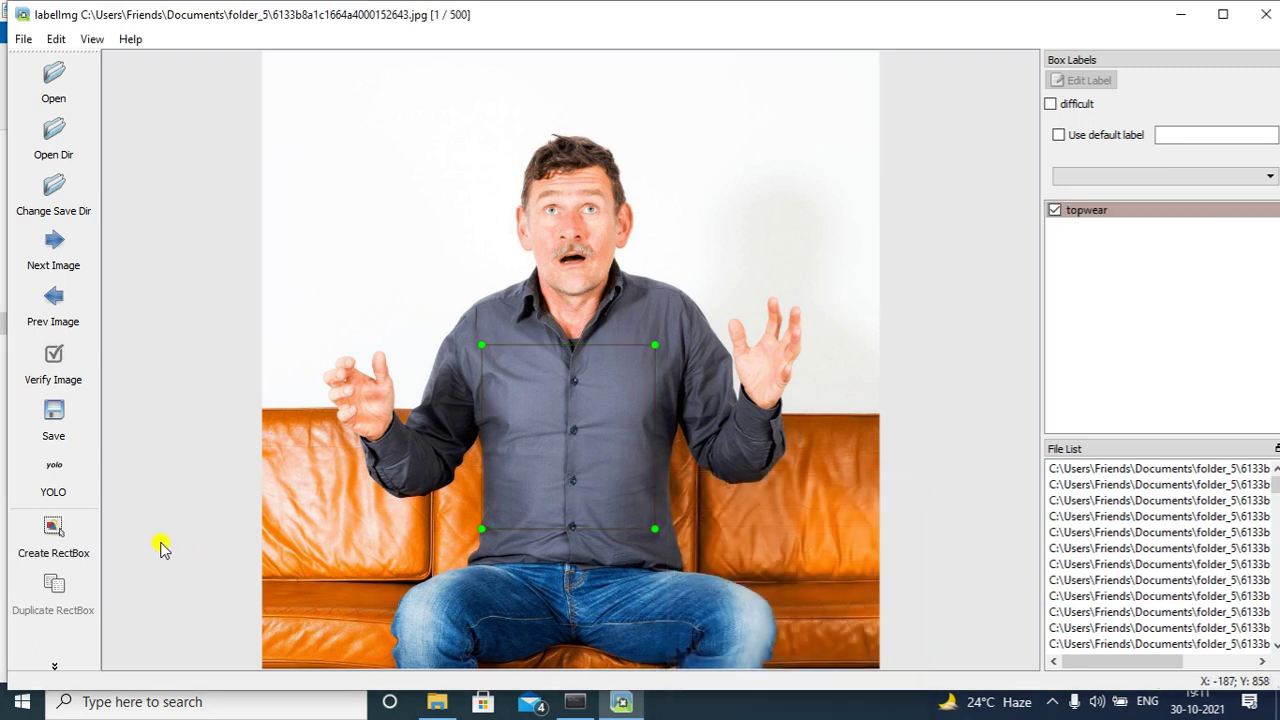
Step: Draw a box about 87 by 94 pixels over one knee of the man's jeans and label it bottomwear
{"action": "left_click", "coordinate": [53, 540]}
{"action": "left_click_drag", "start_coordinate": [397, 609], "coordinate": [447, 663]}
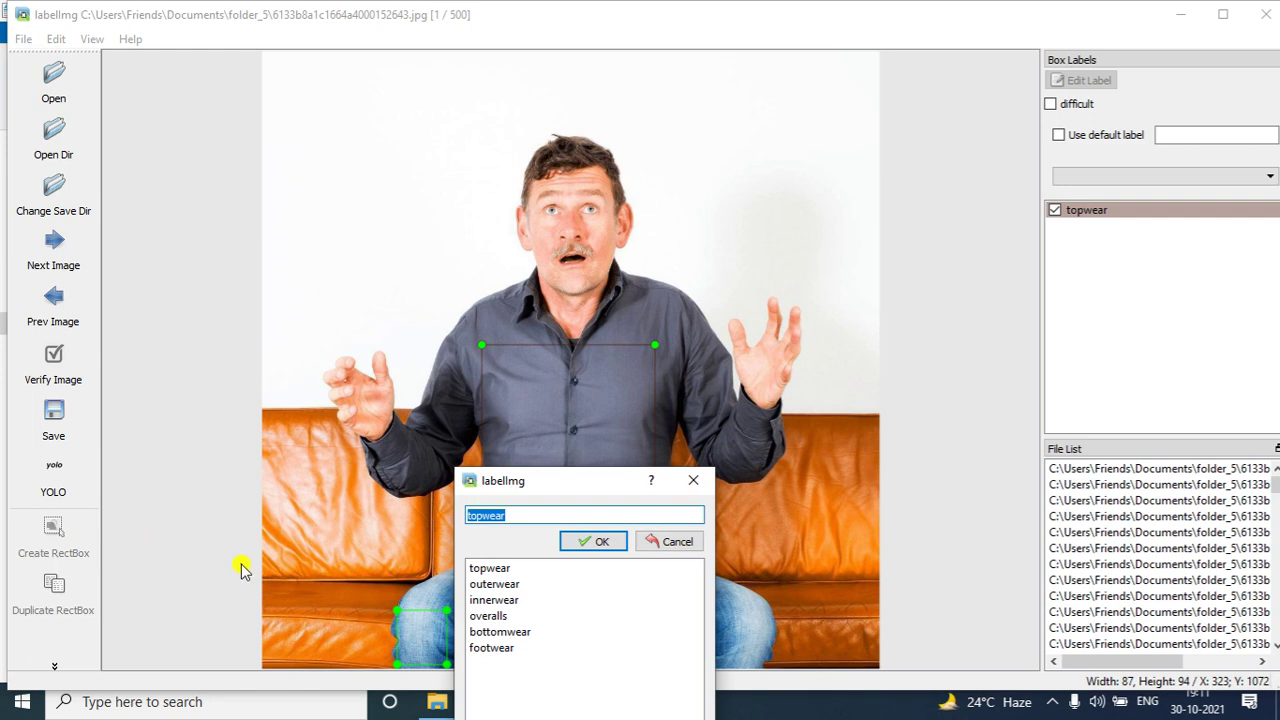
{"action": "left_click", "coordinate": [494, 633]}
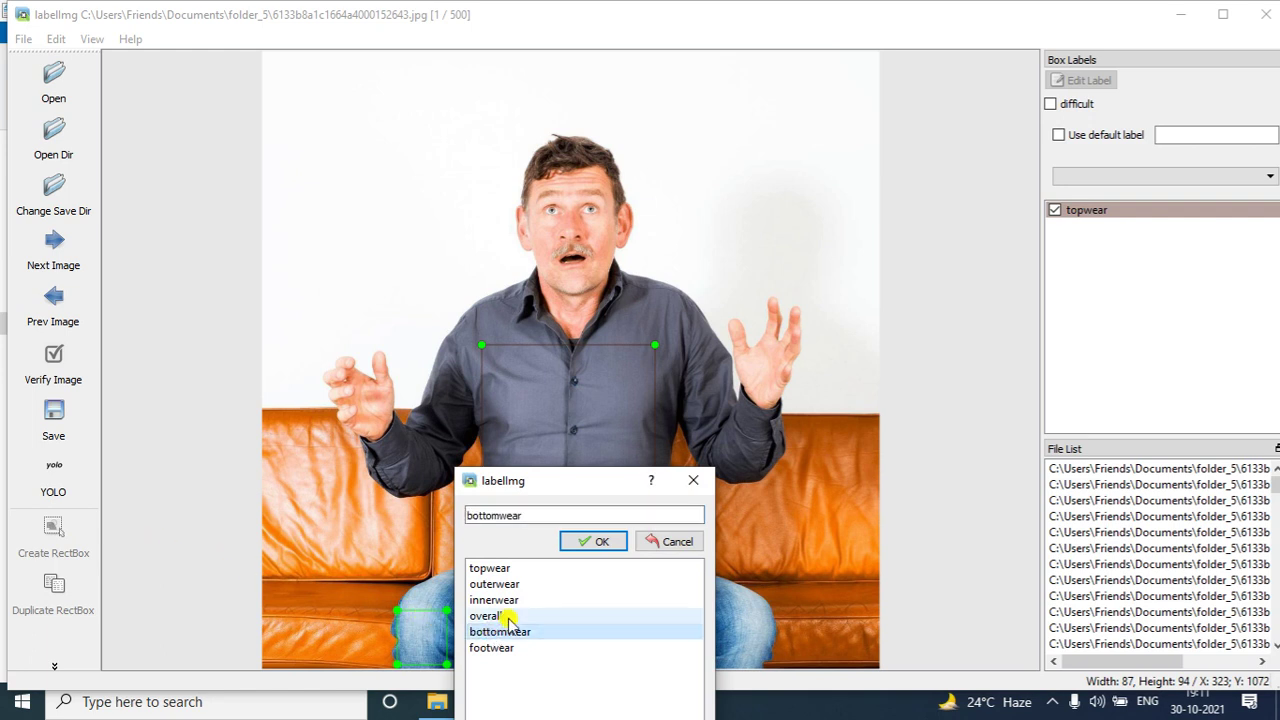
{"action": "left_click", "coordinate": [590, 541]}
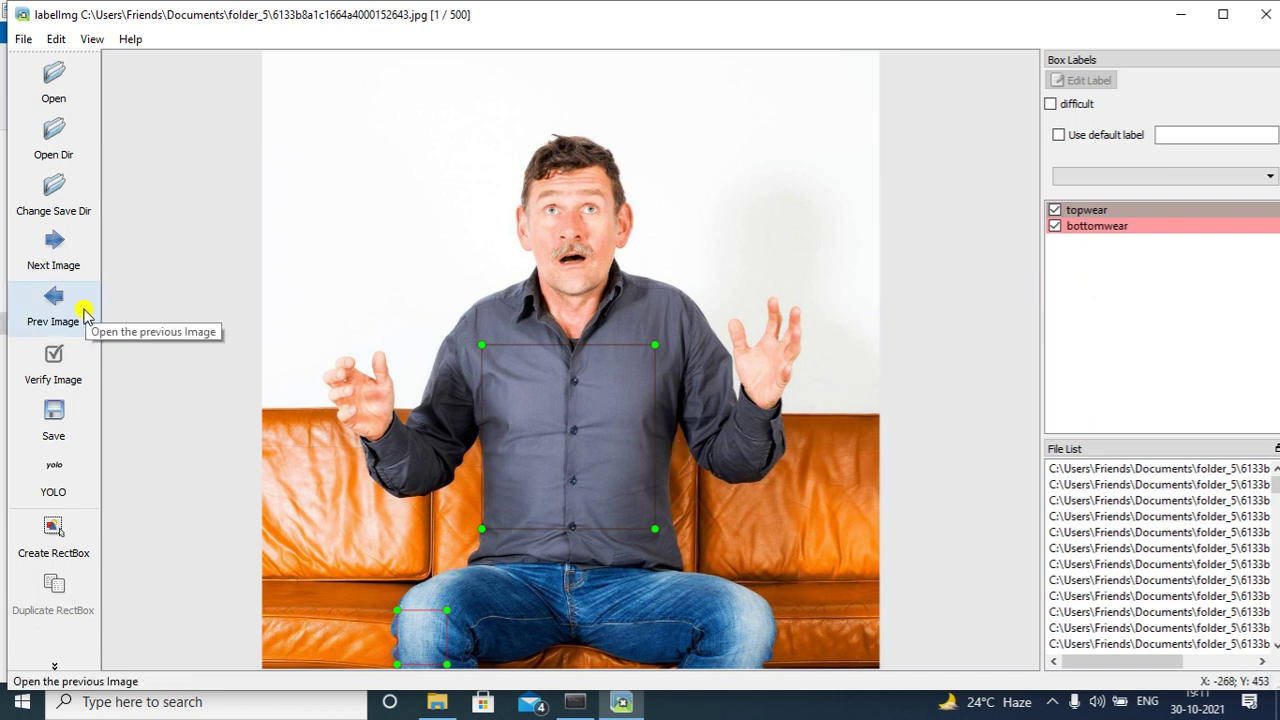
{"action": "left_click", "coordinate": [55, 427]}
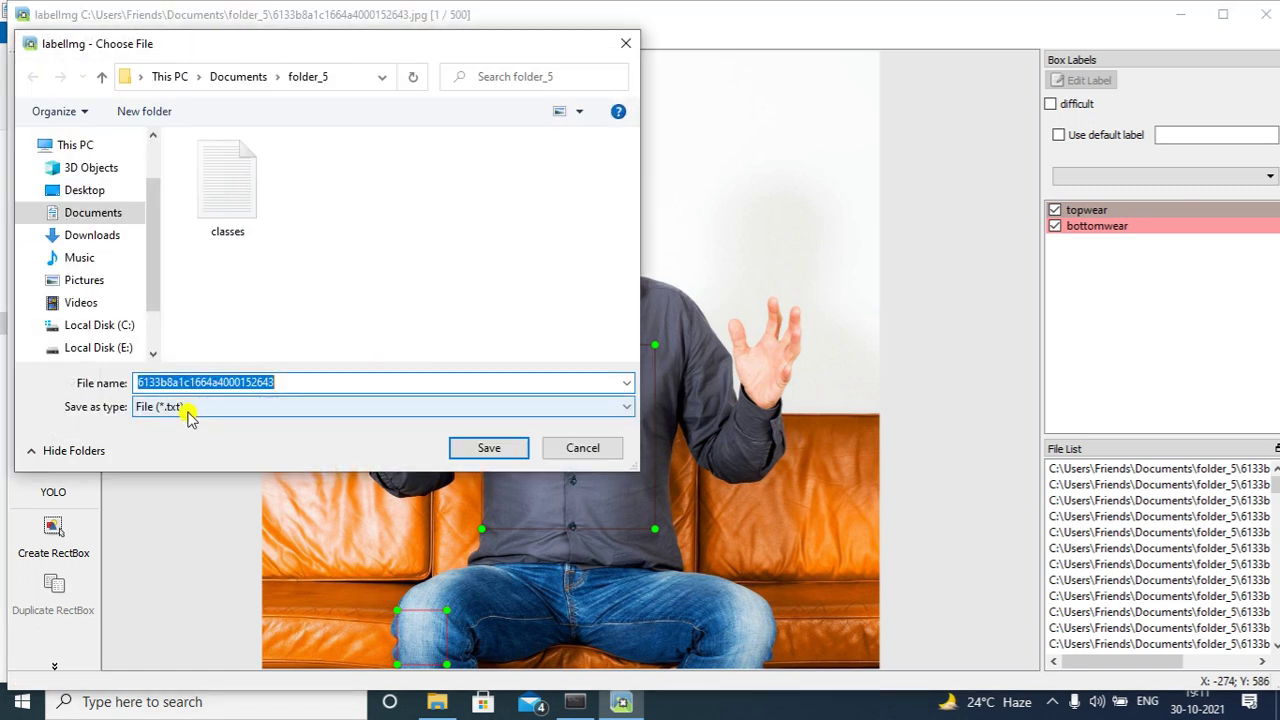
{"action": "left_click", "coordinate": [500, 450]}
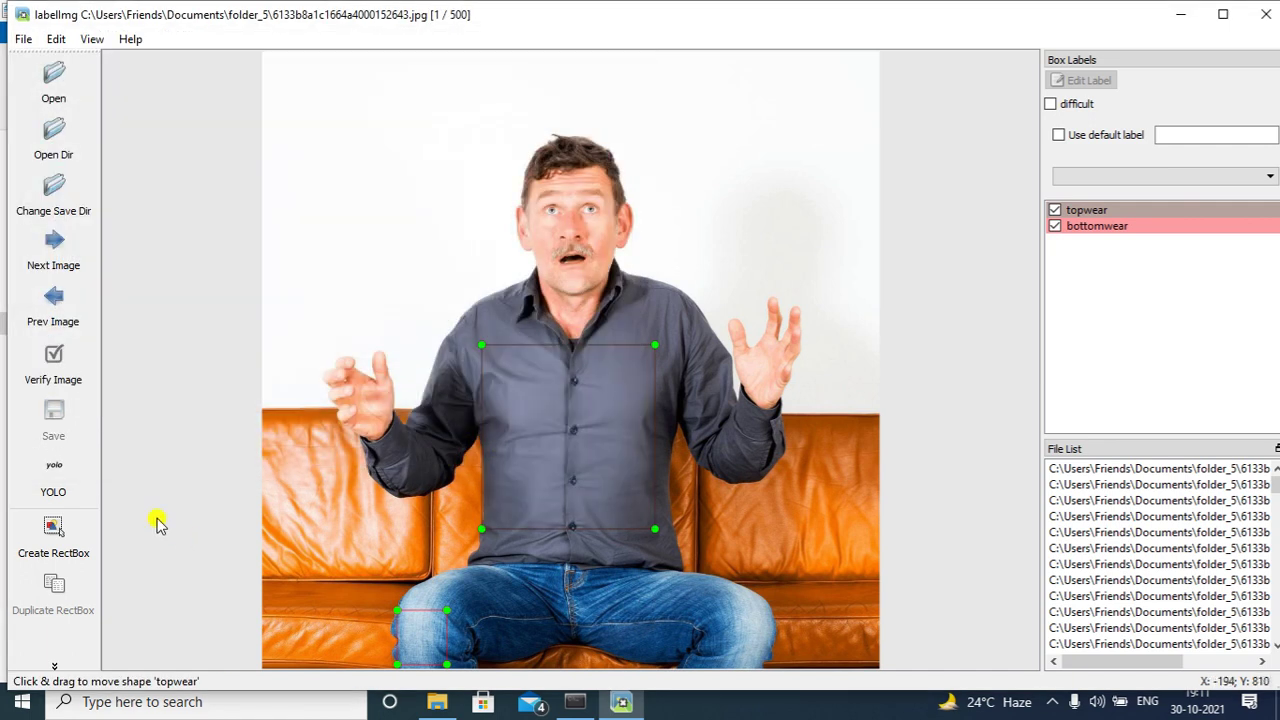
{"action": "left_click", "coordinate": [48, 245]}
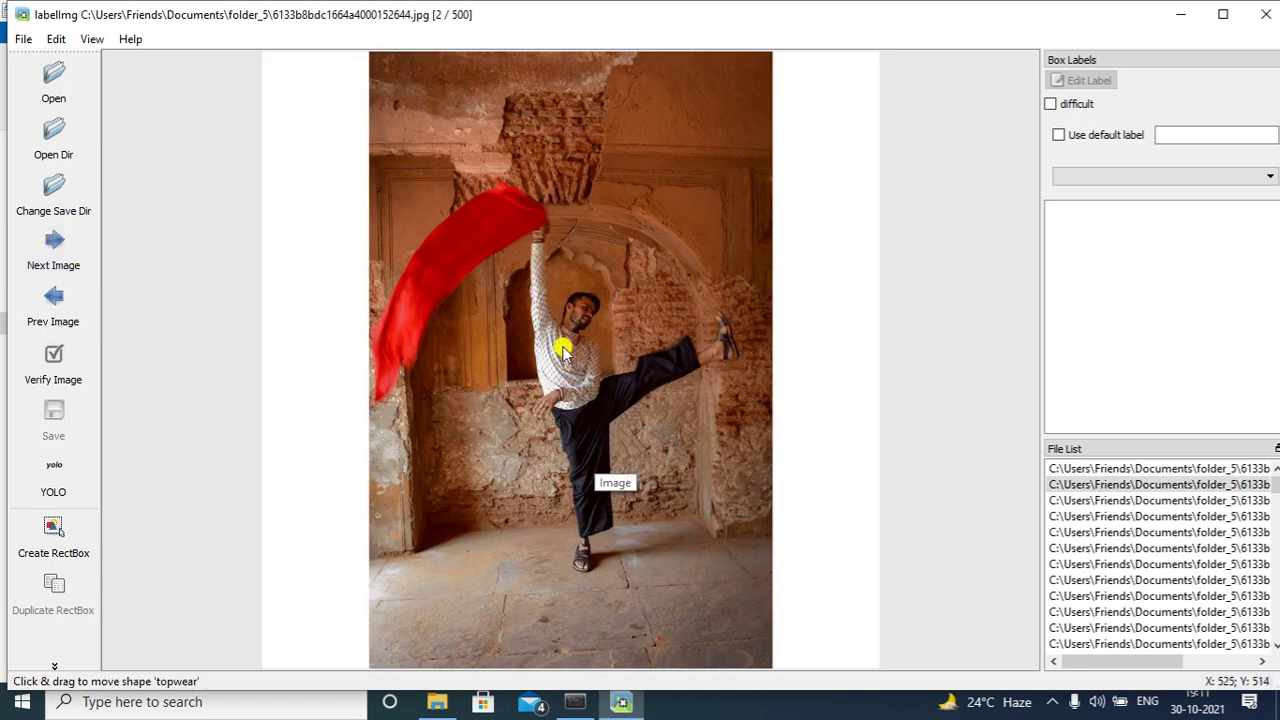
{"action": "left_click", "coordinate": [64, 258]}
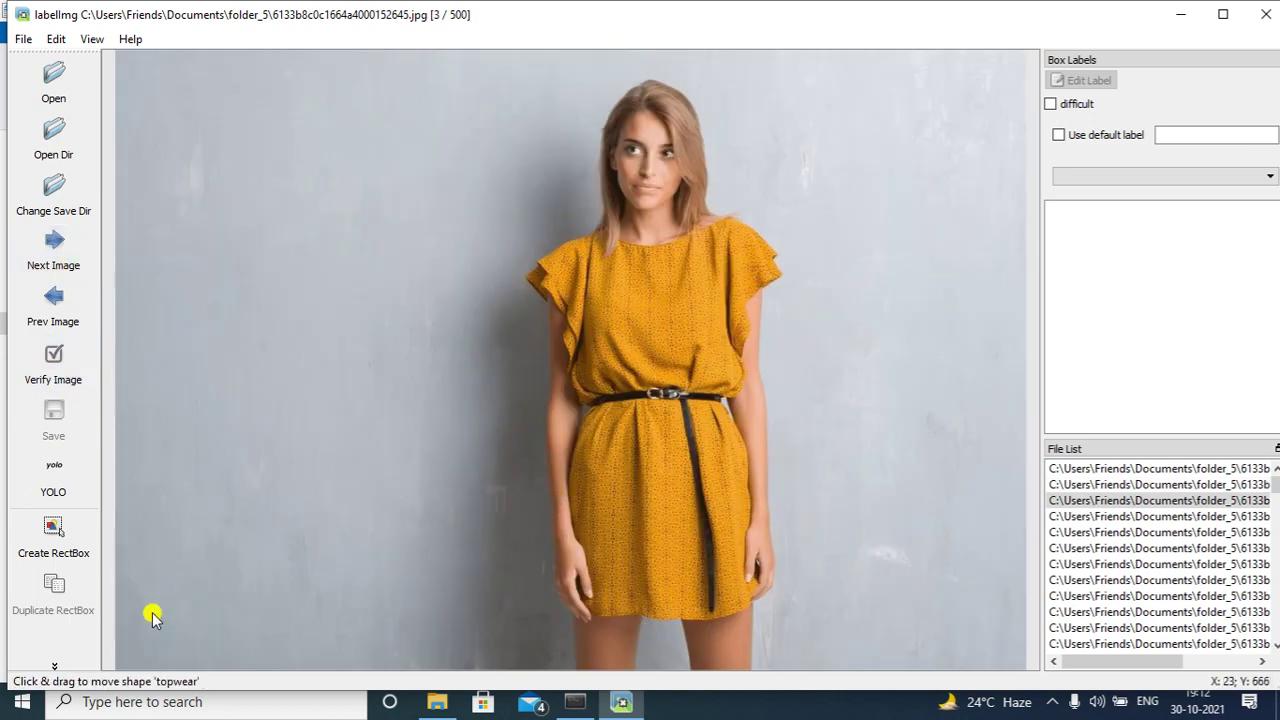
Step: Draw a box about 129 by 269 pixels over the woman's yellow dress and label it overalls
{"action": "left_click", "coordinate": [52, 538]}
{"action": "left_click_drag", "start_coordinate": [602, 292], "coordinate": [710, 520]}
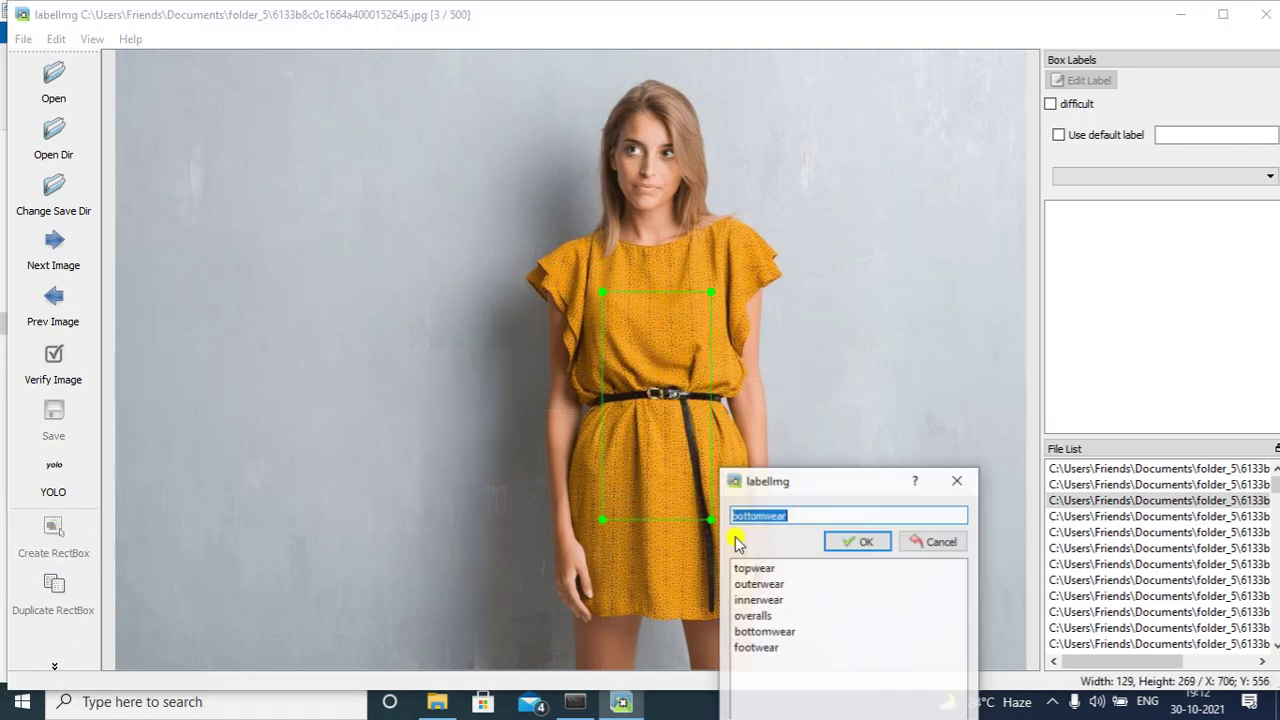
{"action": "left_click", "coordinate": [764, 632]}
{"action": "left_click", "coordinate": [760, 615]}
{"action": "left_click", "coordinate": [863, 542]}
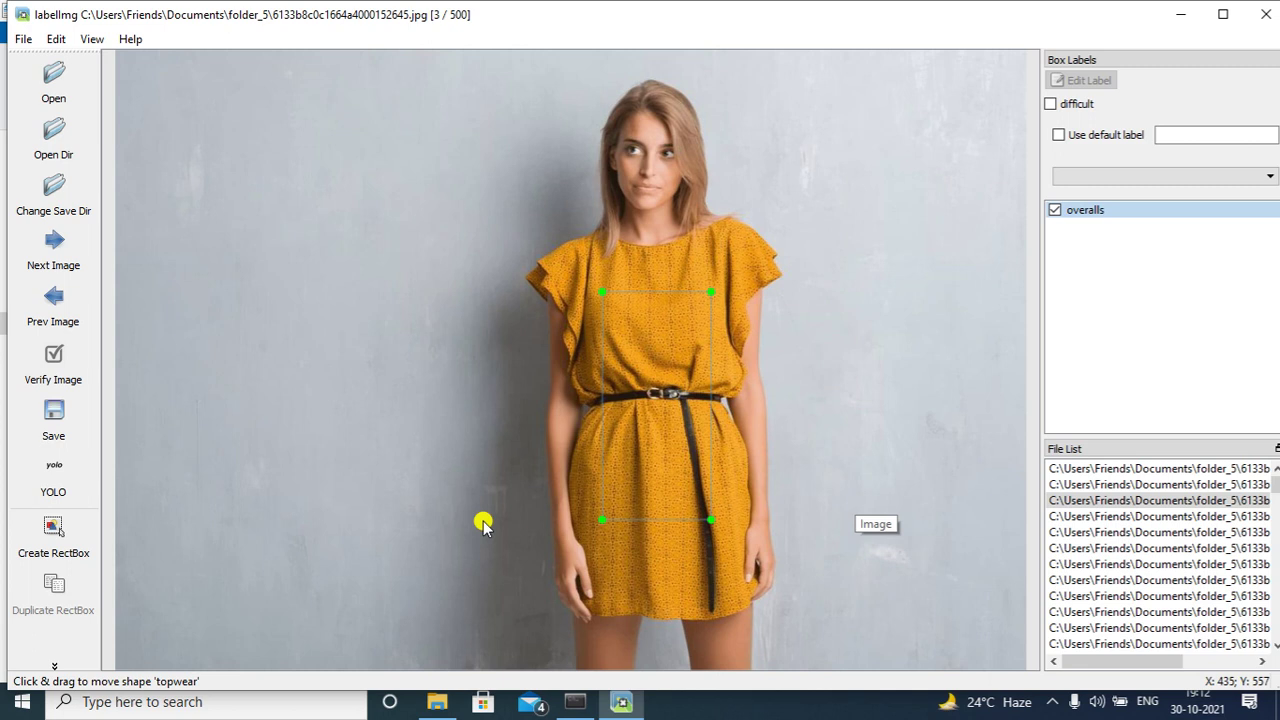
{"action": "left_click", "coordinate": [54, 428]}
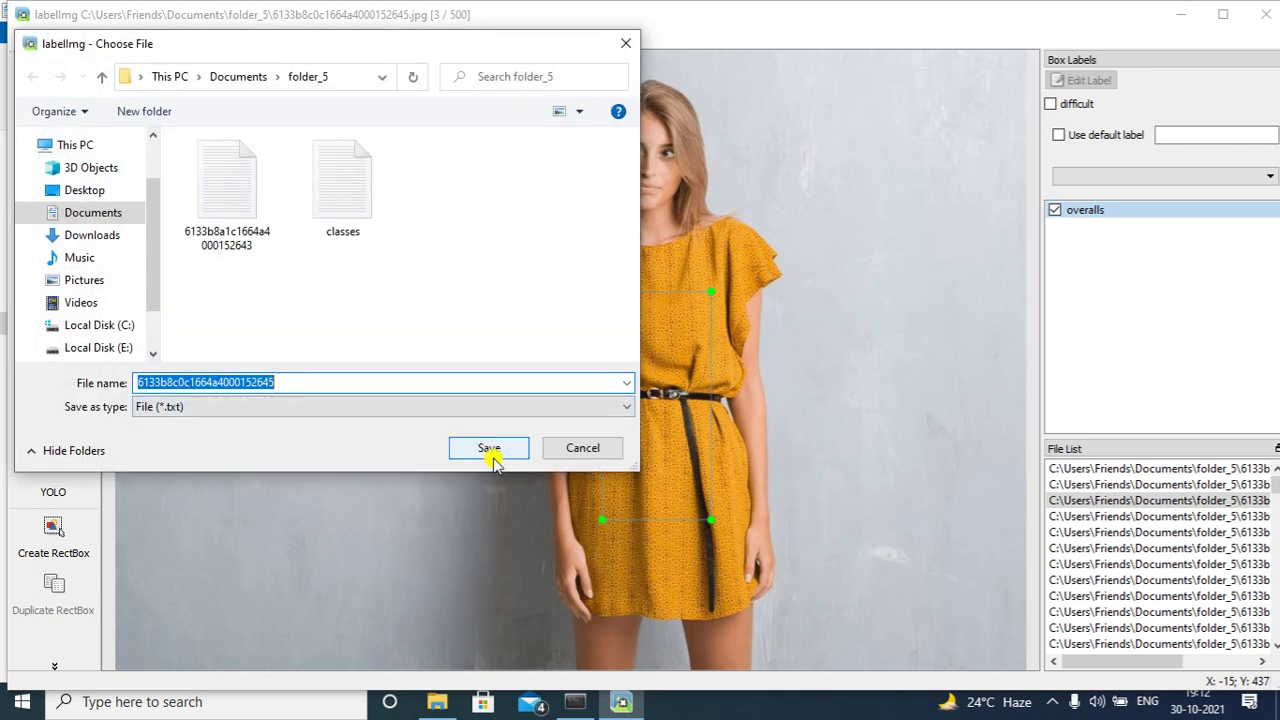
{"action": "left_click", "coordinate": [490, 452]}
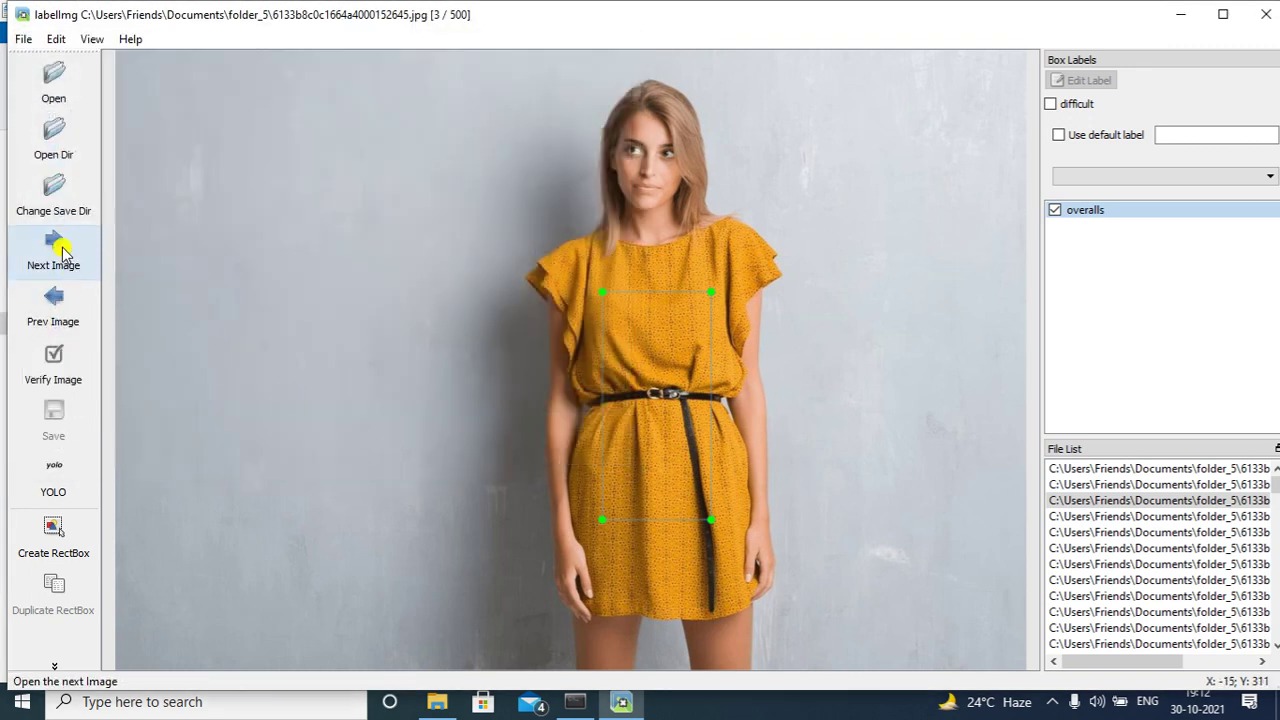
{"action": "left_click", "coordinate": [86, 270]}
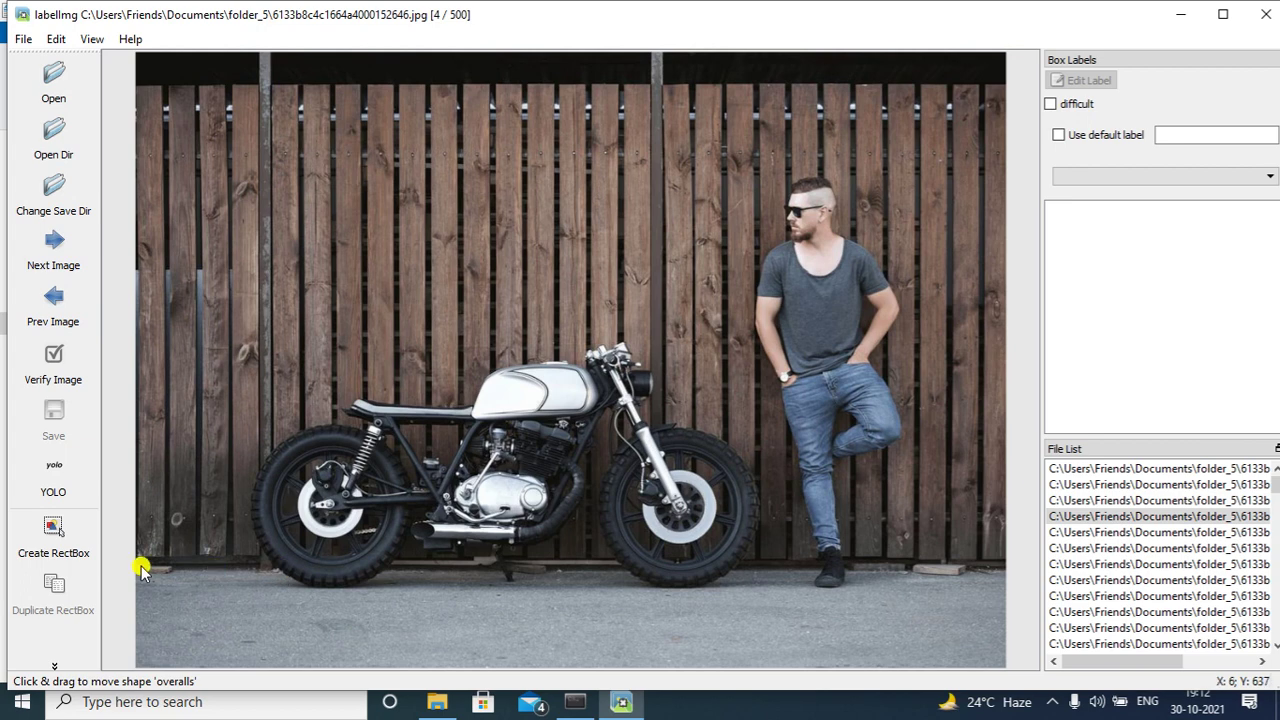
Step: Draw a box over the grey T-shirt of the man beside the motorcycle and label it topwear
{"action": "left_click", "coordinate": [50, 535]}
{"action": "left_click_drag", "start_coordinate": [795, 297], "coordinate": [840, 351]}
{"action": "left_click", "coordinate": [866, 451]}
{"action": "left_click", "coordinate": [988, 428]}
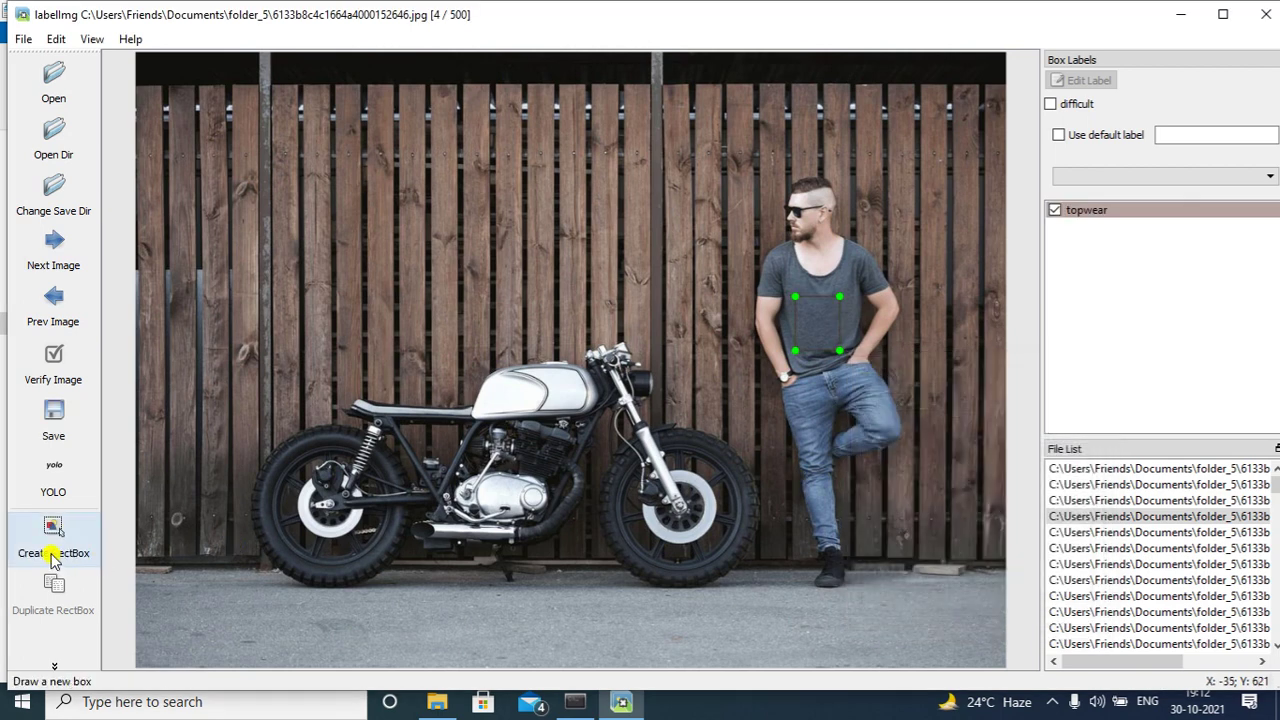
Step: Draw a box about 48 by 48 pixels over the thigh of the man's jeans and label it bottomwear
{"action": "left_click", "coordinate": [52, 537]}
{"action": "left_click_drag", "start_coordinate": [788, 407], "coordinate": [826, 445]}
{"action": "left_click", "coordinate": [878, 610]}
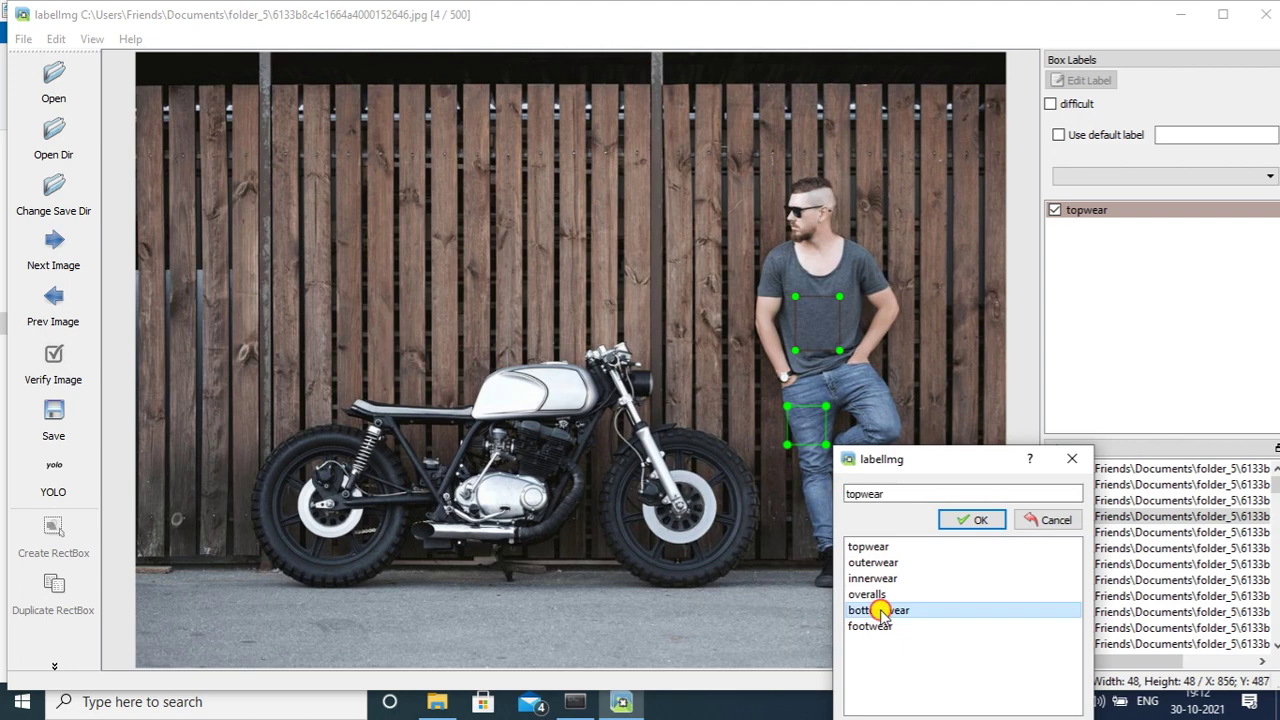
{"action": "left_click", "coordinate": [955, 527]}
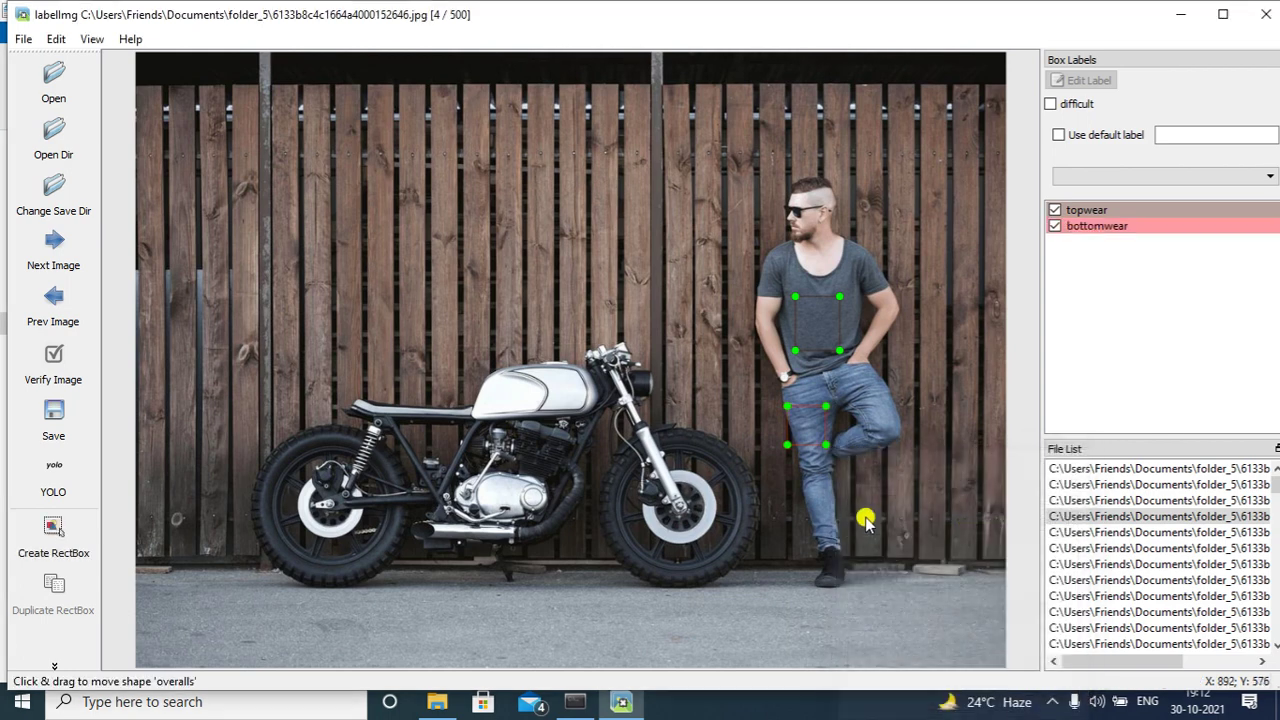
Step: Reshape the bottomwear box on the jeans so it is narrower and slightly taller
{"action": "left_click", "coordinate": [793, 455]}
{"action": "left_click_drag", "start_coordinate": [793, 455], "coordinate": [802, 453]}
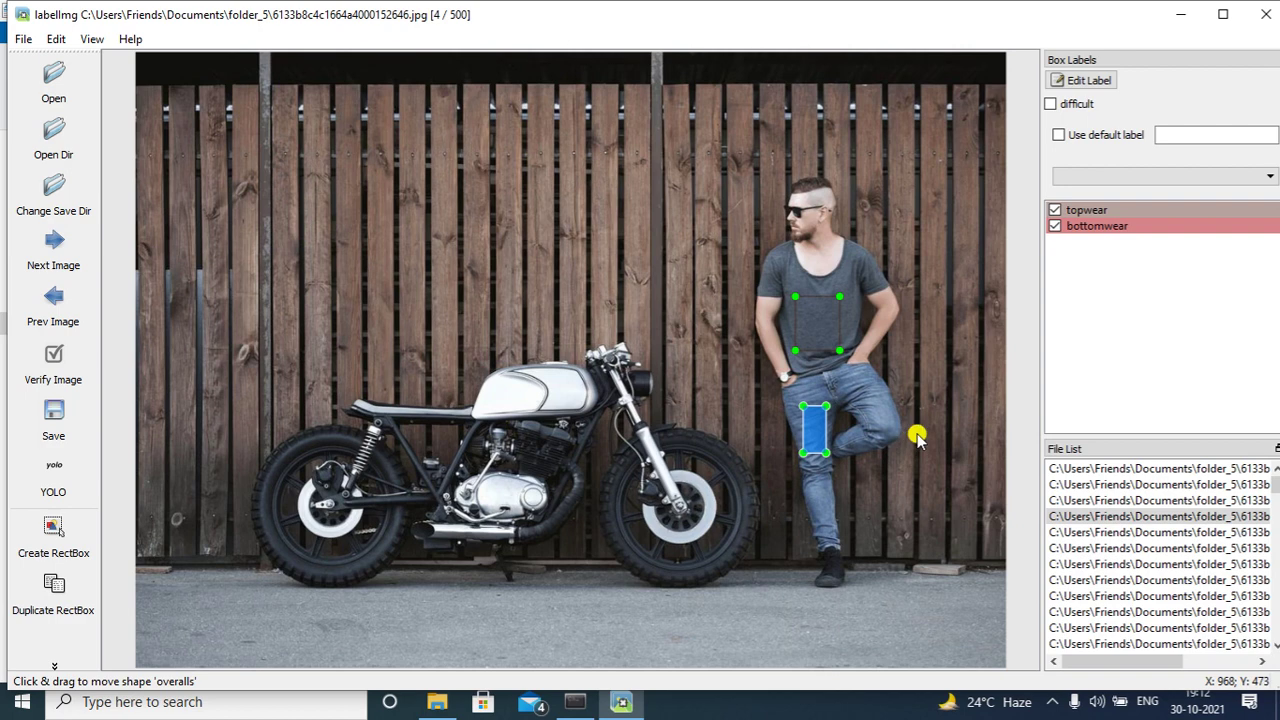
{"action": "right_click", "coordinate": [822, 455]}
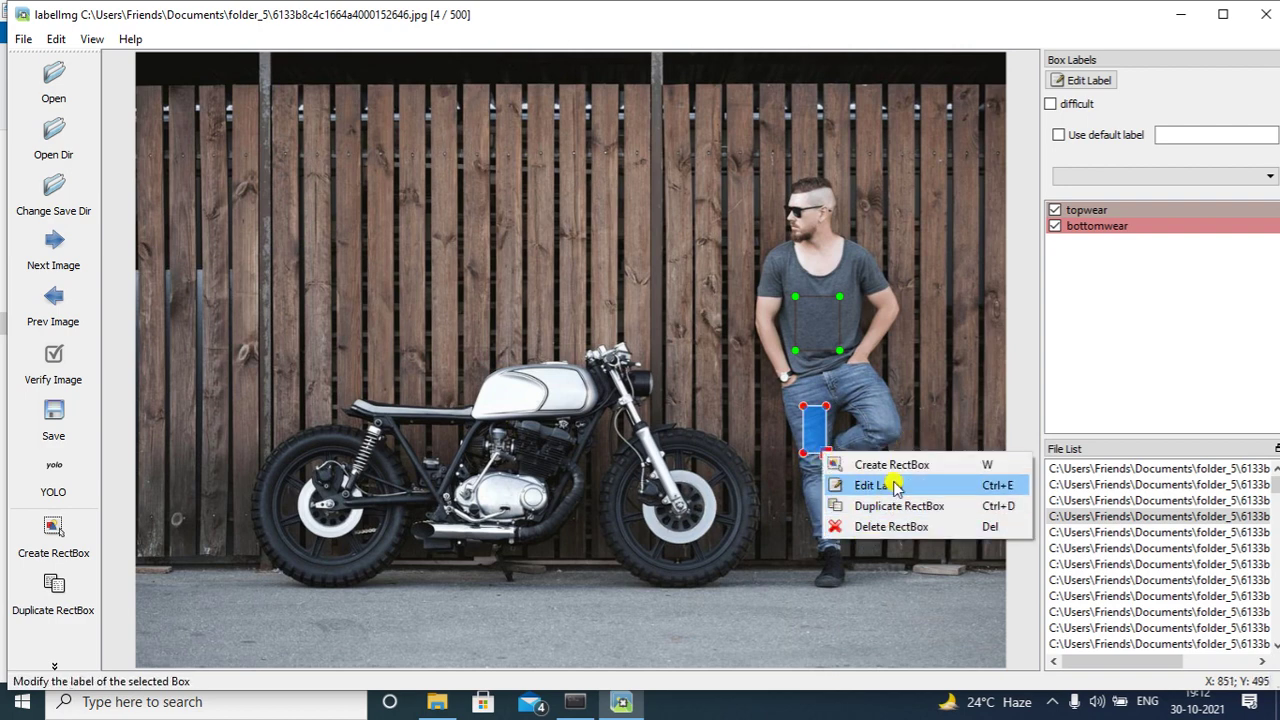
{"action": "left_click", "coordinate": [640, 463]}
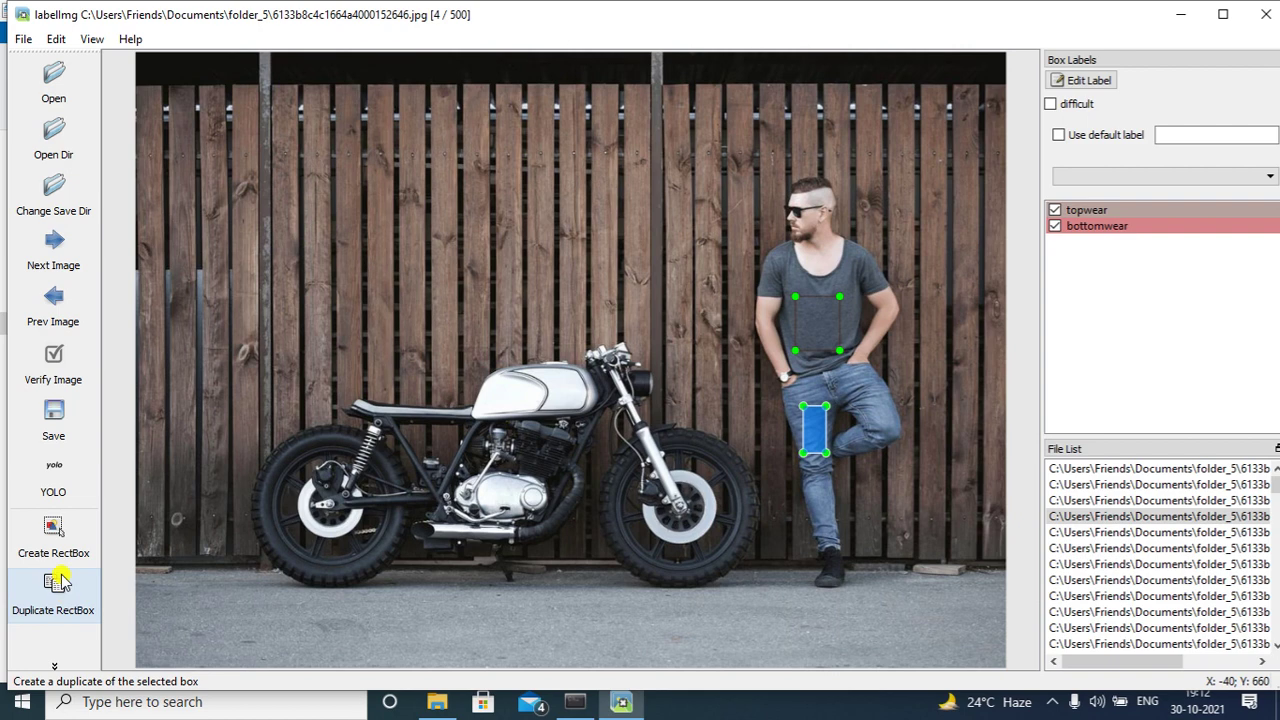
Step: Draw a small box around the man's black shoe and label it footwear
{"action": "left_click", "coordinate": [50, 532]}
{"action": "left_click_drag", "start_coordinate": [819, 566], "coordinate": [846, 586]}
{"action": "left_click", "coordinate": [891, 647]}
{"action": "left_click", "coordinate": [987, 543]}
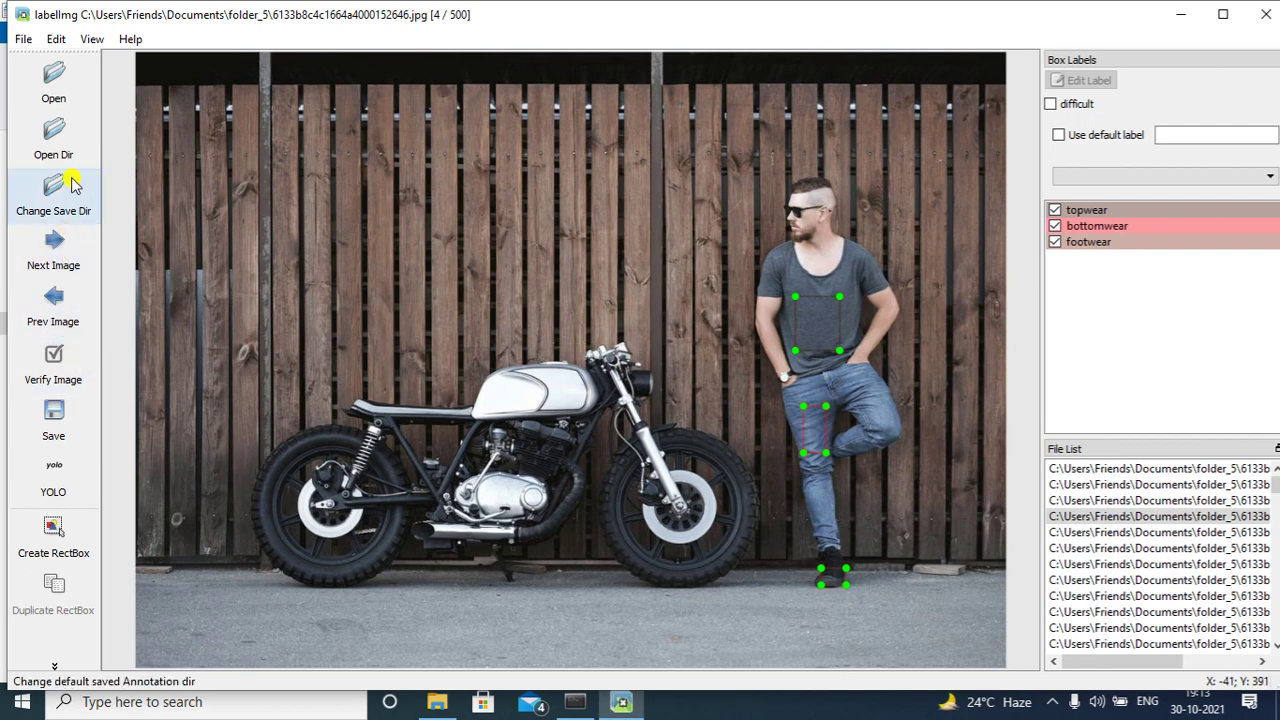
{"action": "left_click", "coordinate": [72, 425]}
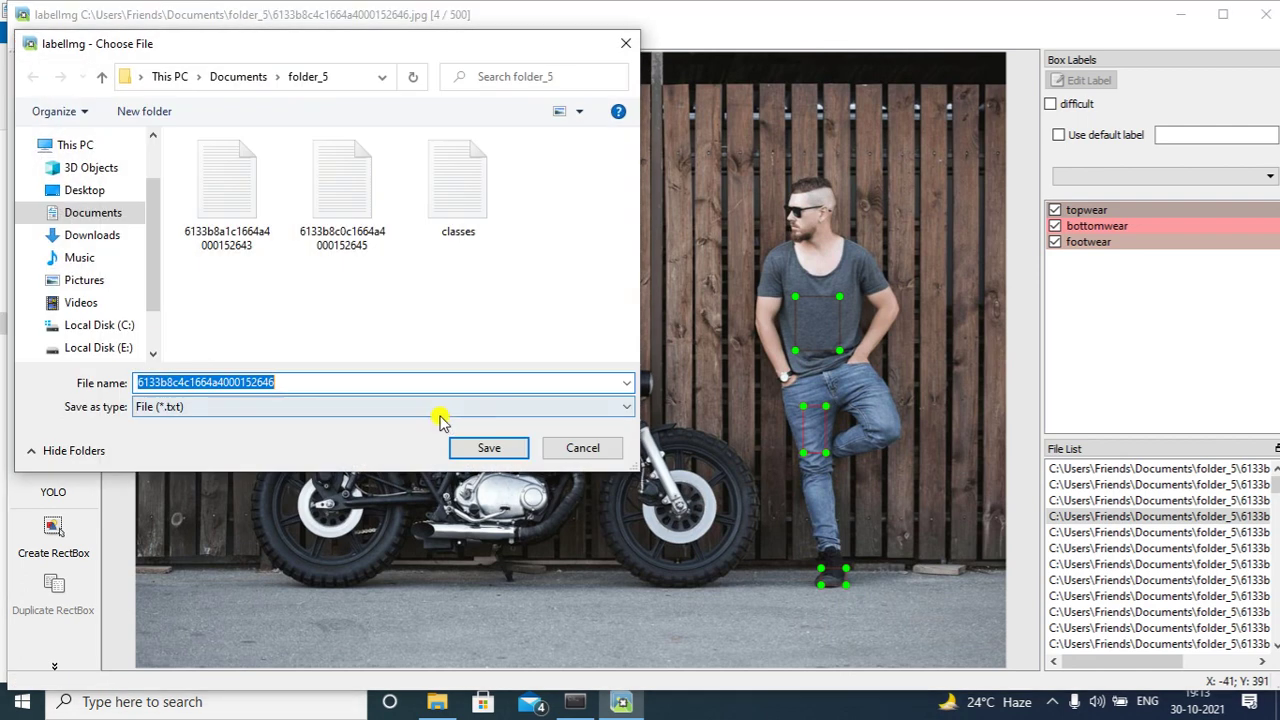
{"action": "left_click", "coordinate": [486, 446]}
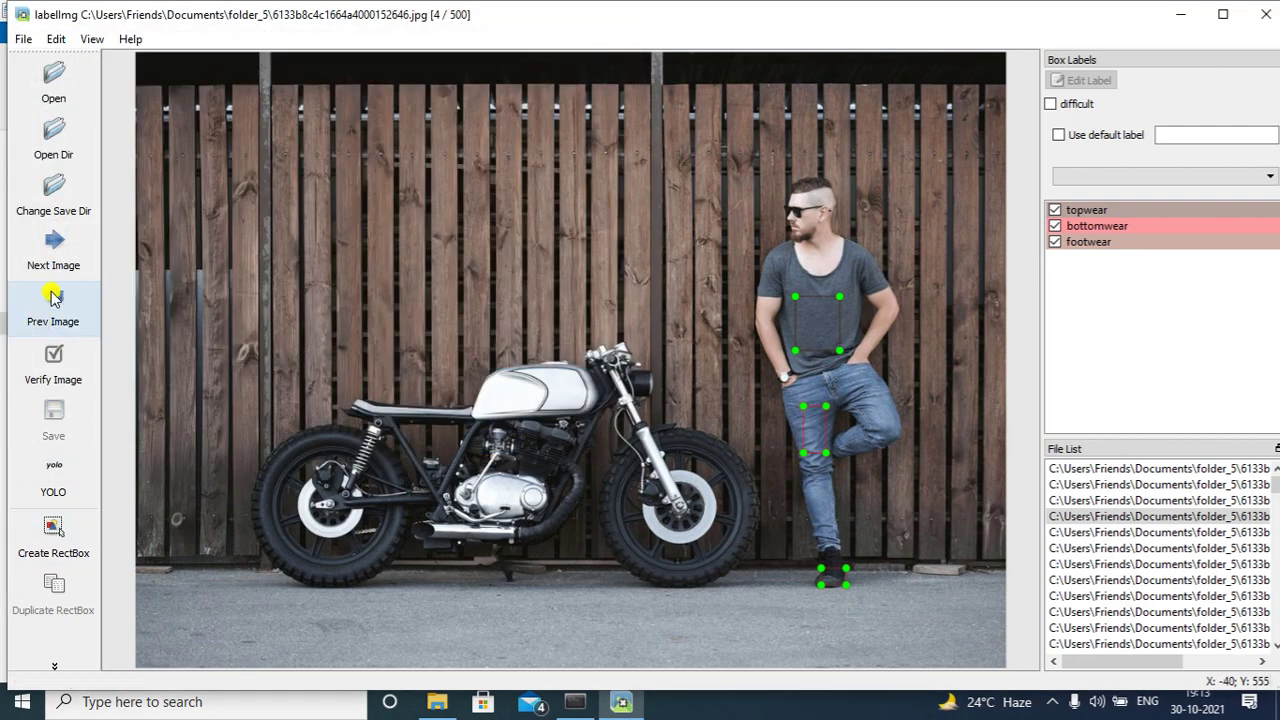
{"action": "left_click", "coordinate": [62, 258]}
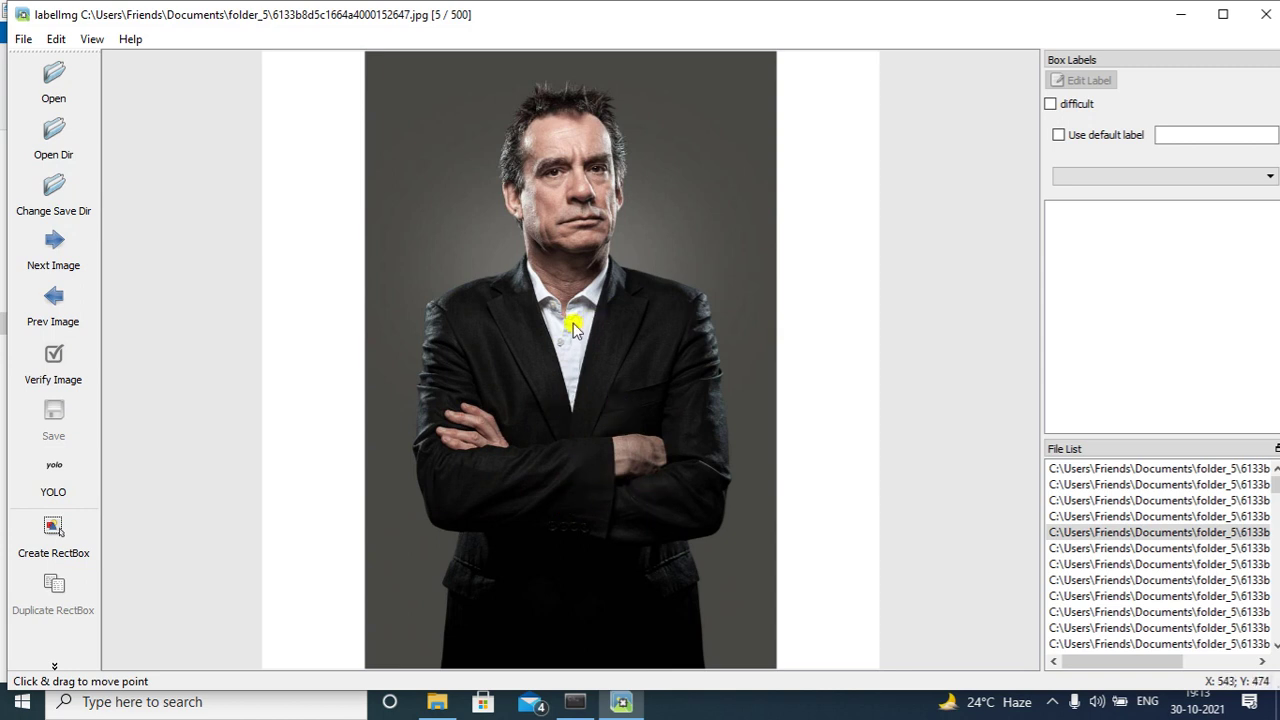
Step: Draw a box about 43 by 53 pixels on the white shirt under the man's jacket and label it innerwear
{"action": "left_click", "coordinate": [53, 528]}
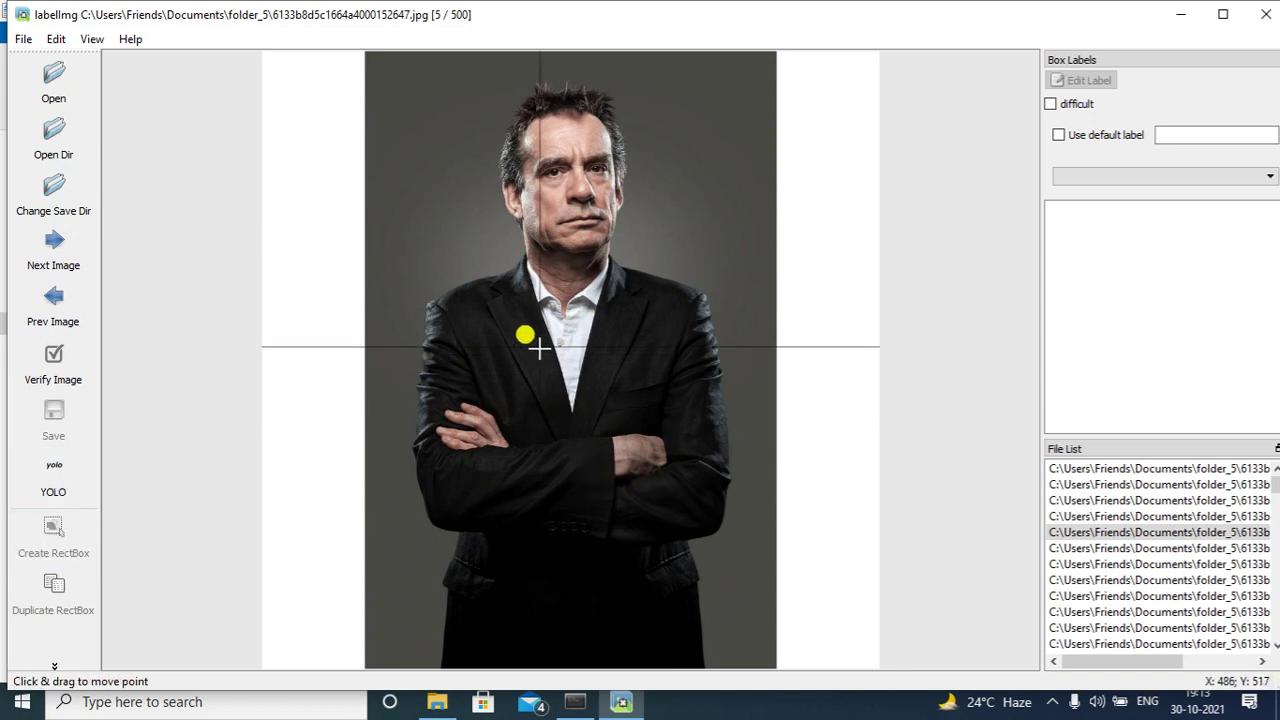
{"action": "left_click_drag", "start_coordinate": [556, 324], "coordinate": [582, 352]}
{"action": "left_click", "coordinate": [640, 489]}
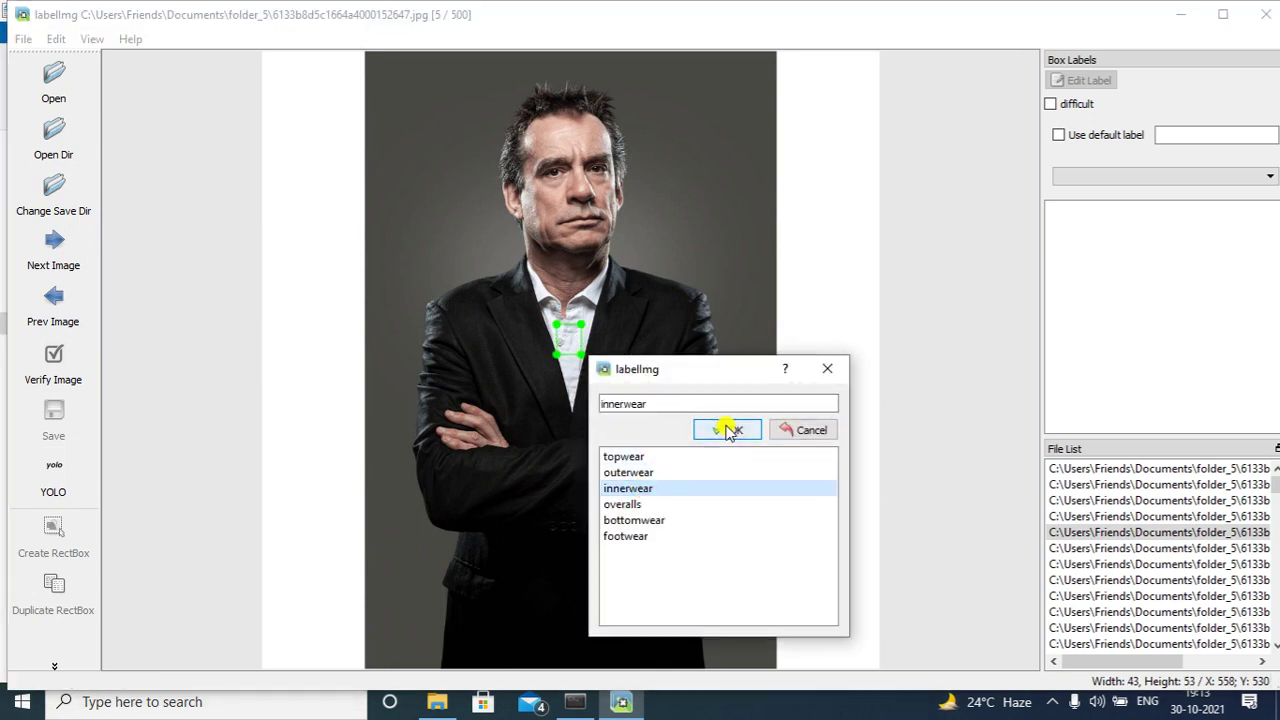
{"action": "left_click", "coordinate": [730, 430]}
Step: Draw a box about 221 by 140 pixels over the dark clothing below the man's crossed arms and label it outerwear
{"action": "left_click", "coordinate": [52, 540]}
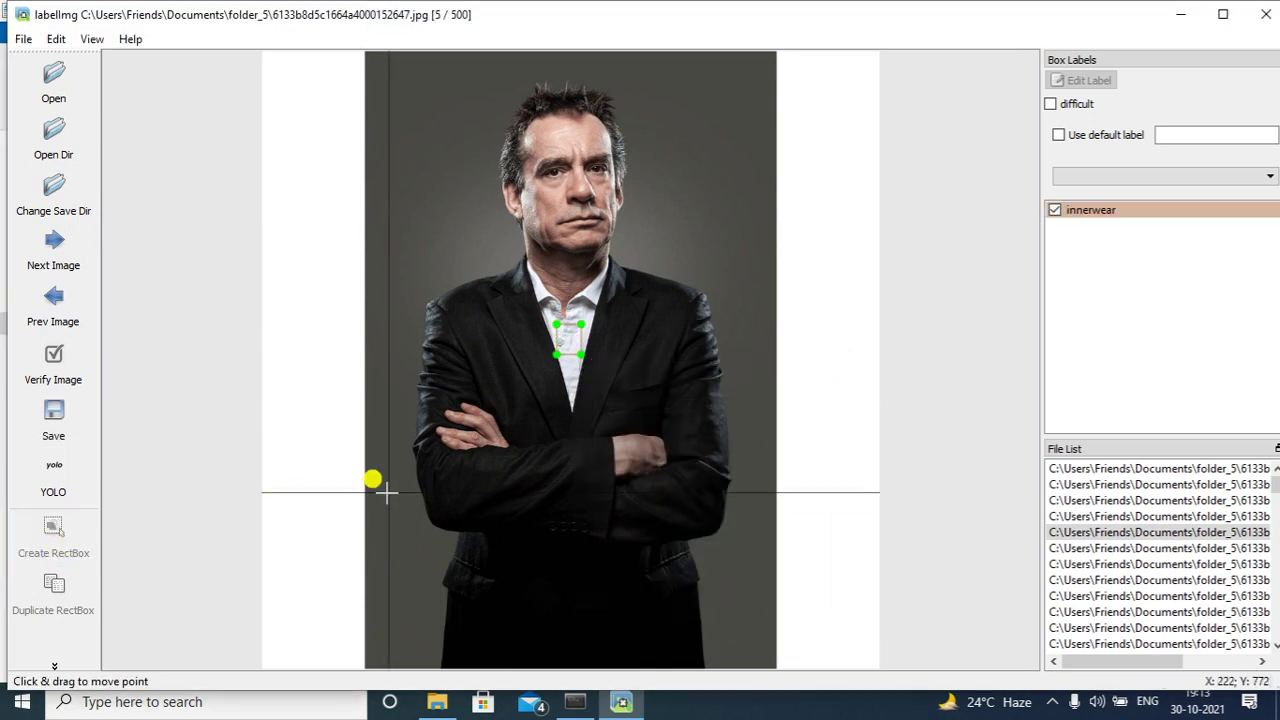
{"action": "left_click_drag", "start_coordinate": [509, 576], "coordinate": [636, 657]}
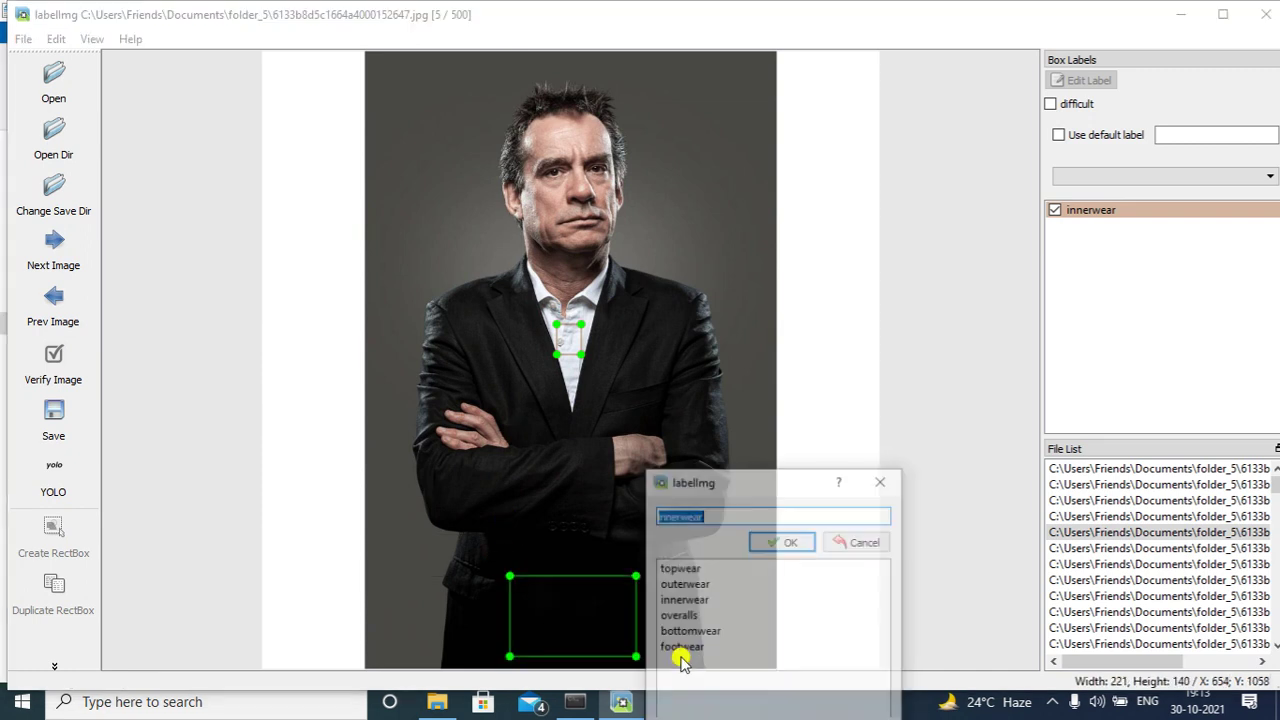
{"action": "left_click", "coordinate": [700, 587]}
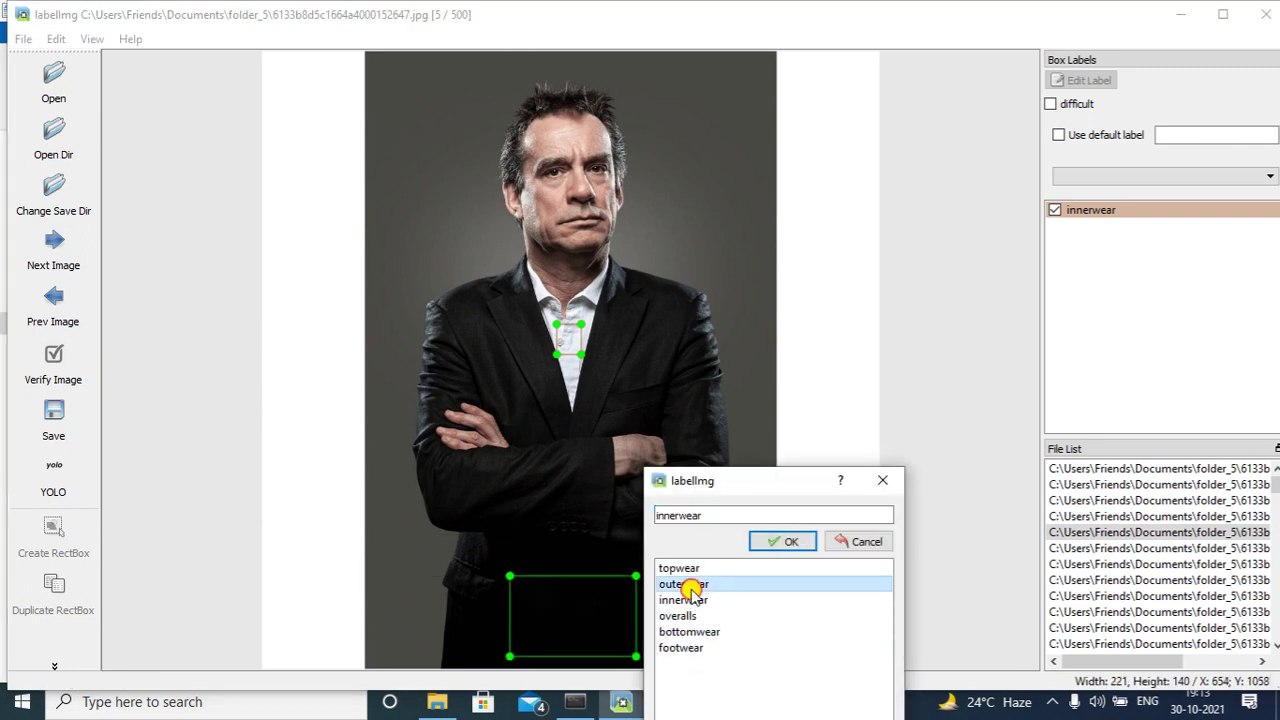
{"action": "left_click", "coordinate": [787, 543]}
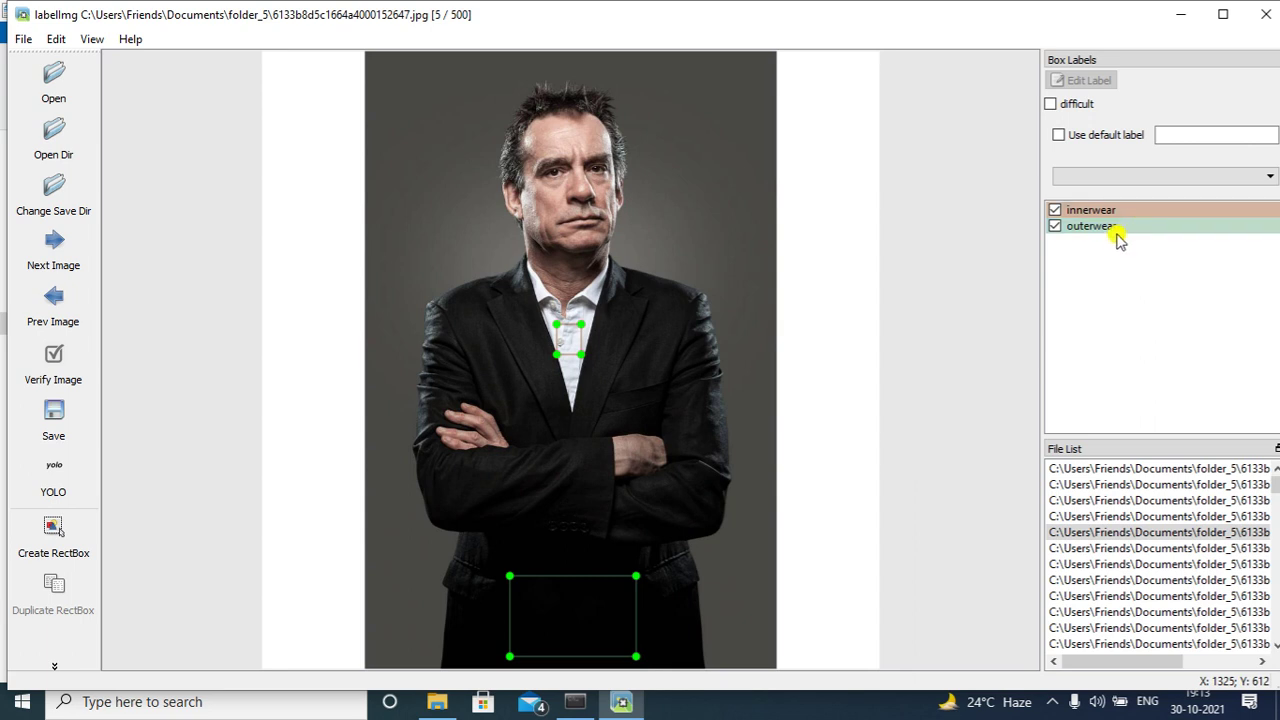
{"action": "left_click", "coordinate": [66, 440]}
{"action": "left_click", "coordinate": [489, 447]}
{"action": "left_click", "coordinate": [57, 250]}
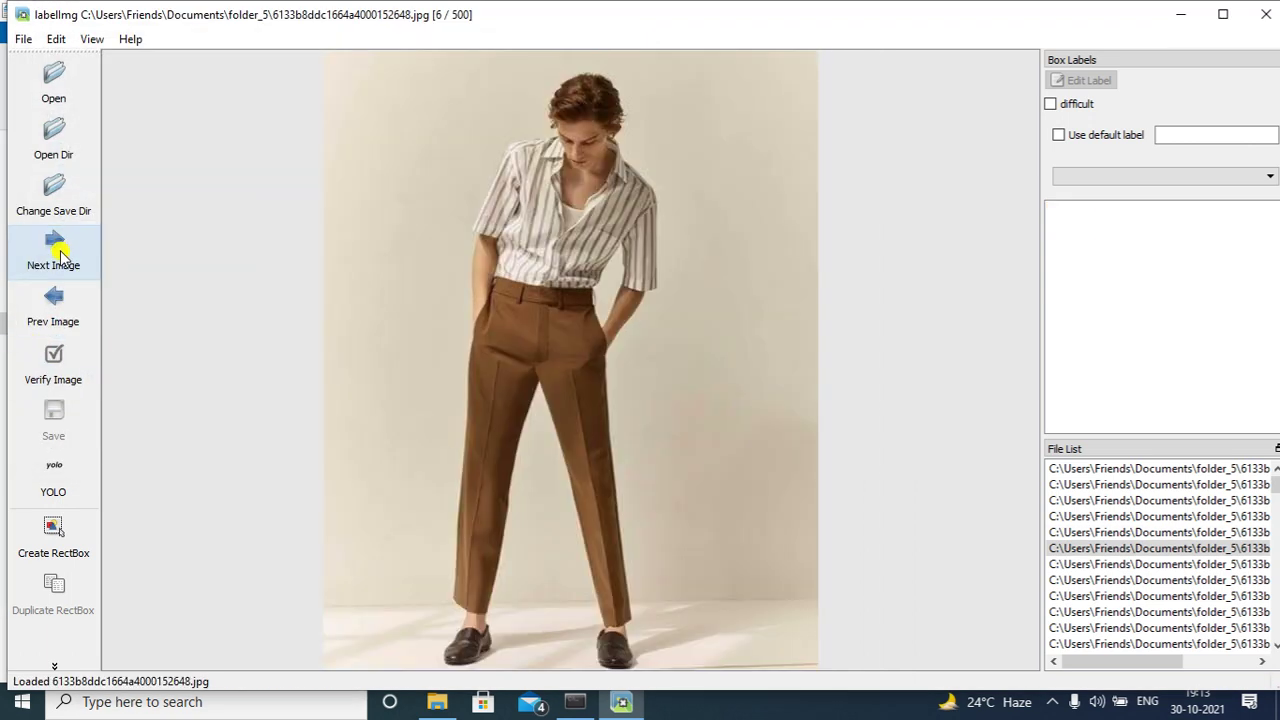
Step: Draw a box about 35 by 25 pixels on the man's striped shirt and label it topwear
{"action": "left_click", "coordinate": [40, 550]}
{"action": "left_click_drag", "start_coordinate": [532, 222], "coordinate": [578, 254]}
{"action": "left_click", "coordinate": [635, 357]}
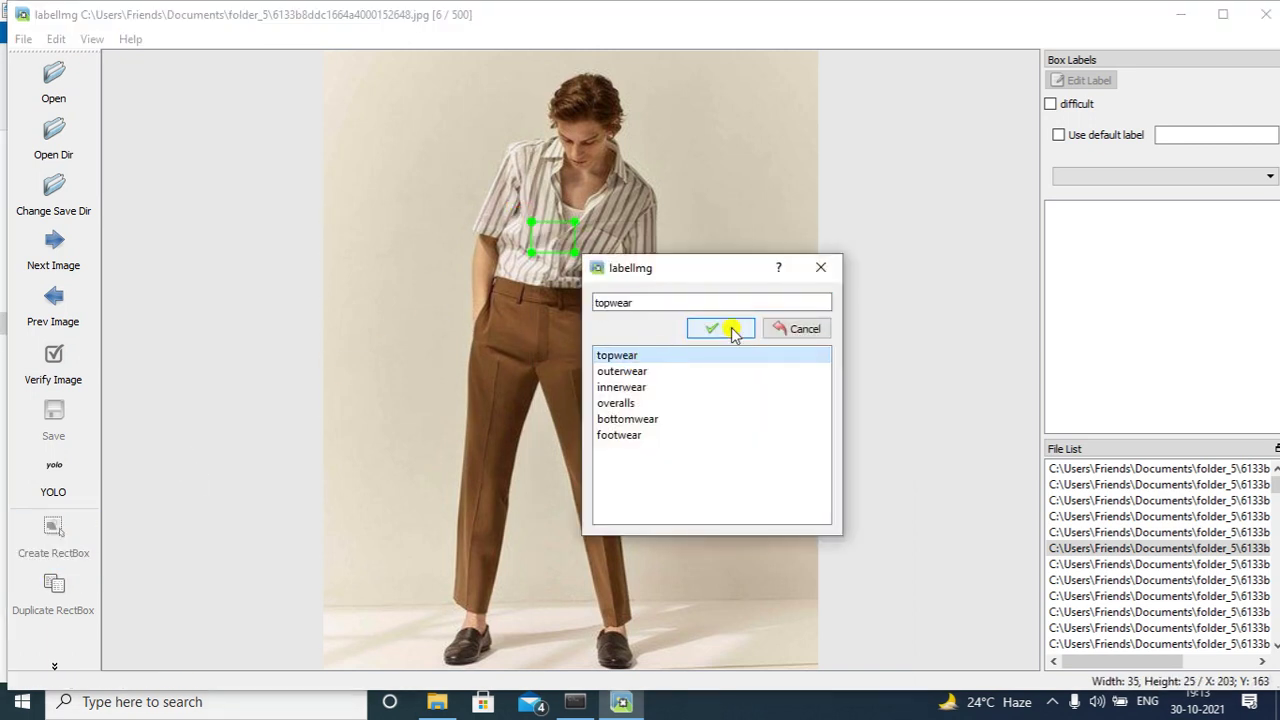
{"action": "left_click", "coordinate": [738, 330]}
Step: Draw a box across the hip area of the man's brown trousers and label it bottomwear
{"action": "left_click", "coordinate": [33, 525]}
{"action": "left_click_drag", "start_coordinate": [498, 318], "coordinate": [576, 358]}
{"action": "left_click", "coordinate": [635, 524]}
{"action": "left_click", "coordinate": [710, 438]}
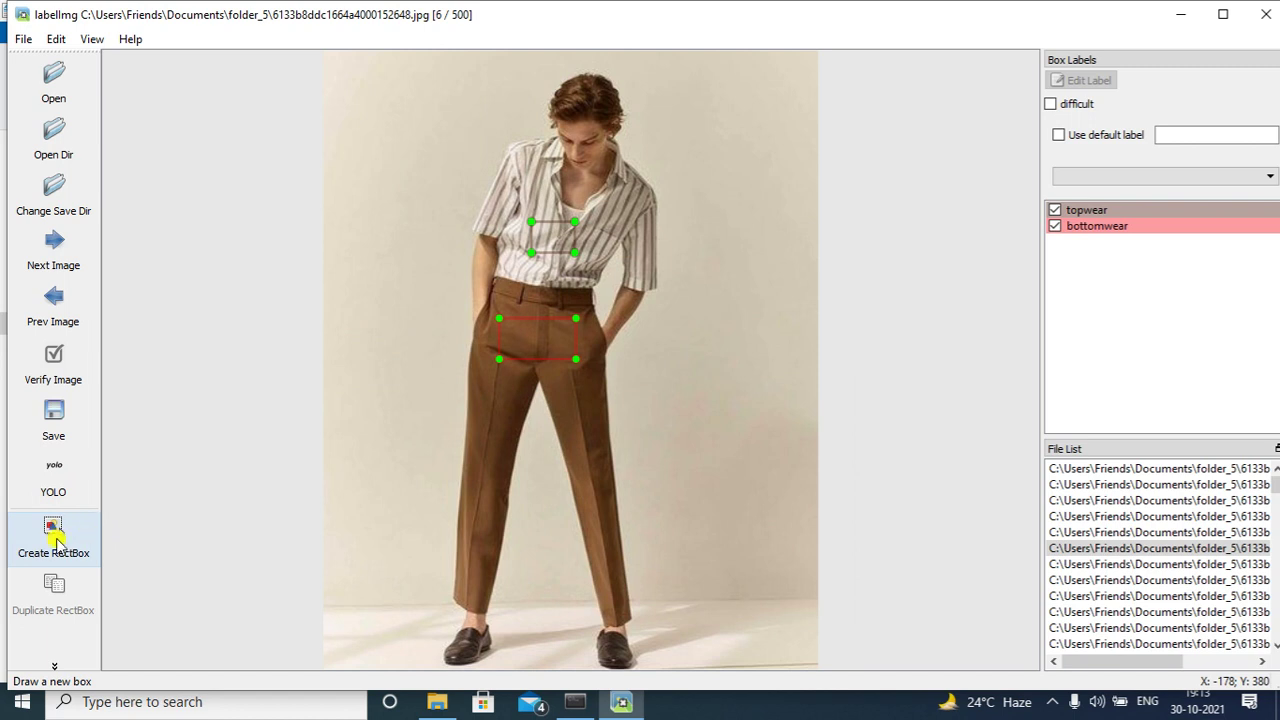
Step: Draw a box about 24 by 13 pixels around the dark shoe on the image's left side and label it footwear
{"action": "left_click", "coordinate": [53, 530]}
{"action": "left_click_drag", "start_coordinate": [443, 637], "coordinate": [477, 660]}
{"action": "left_click", "coordinate": [525, 648]}
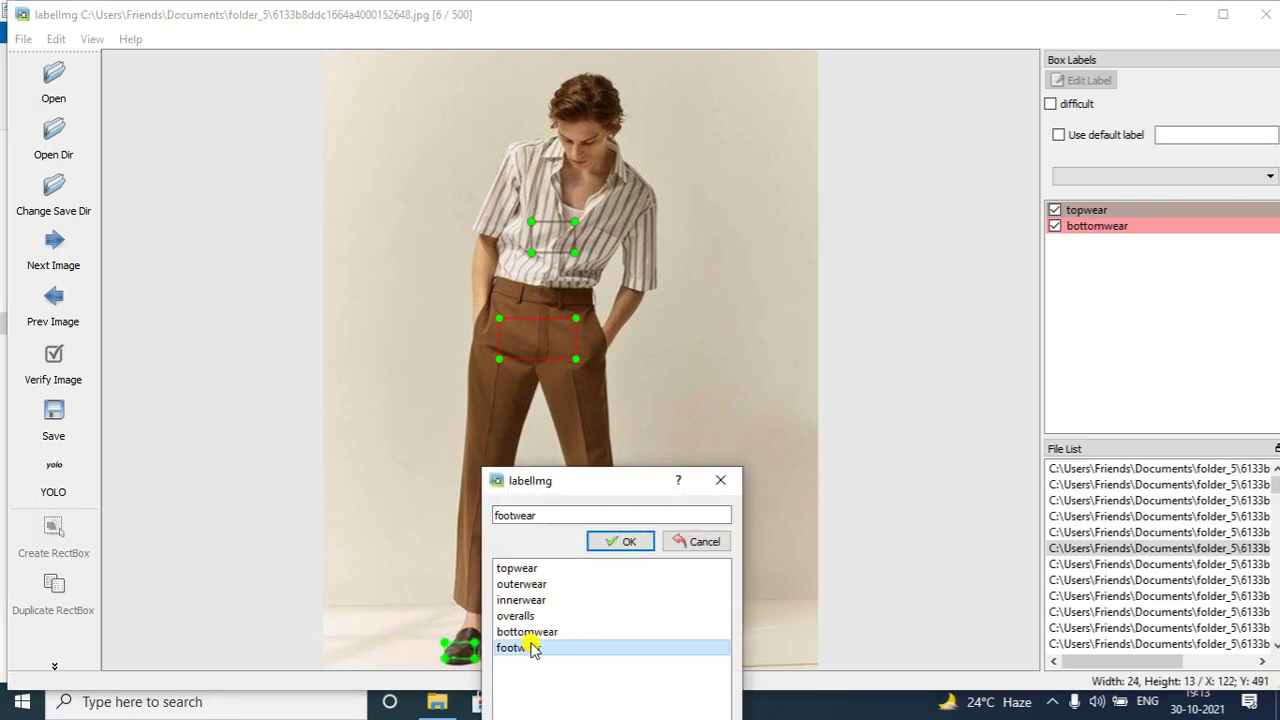
{"action": "left_click", "coordinate": [622, 540]}
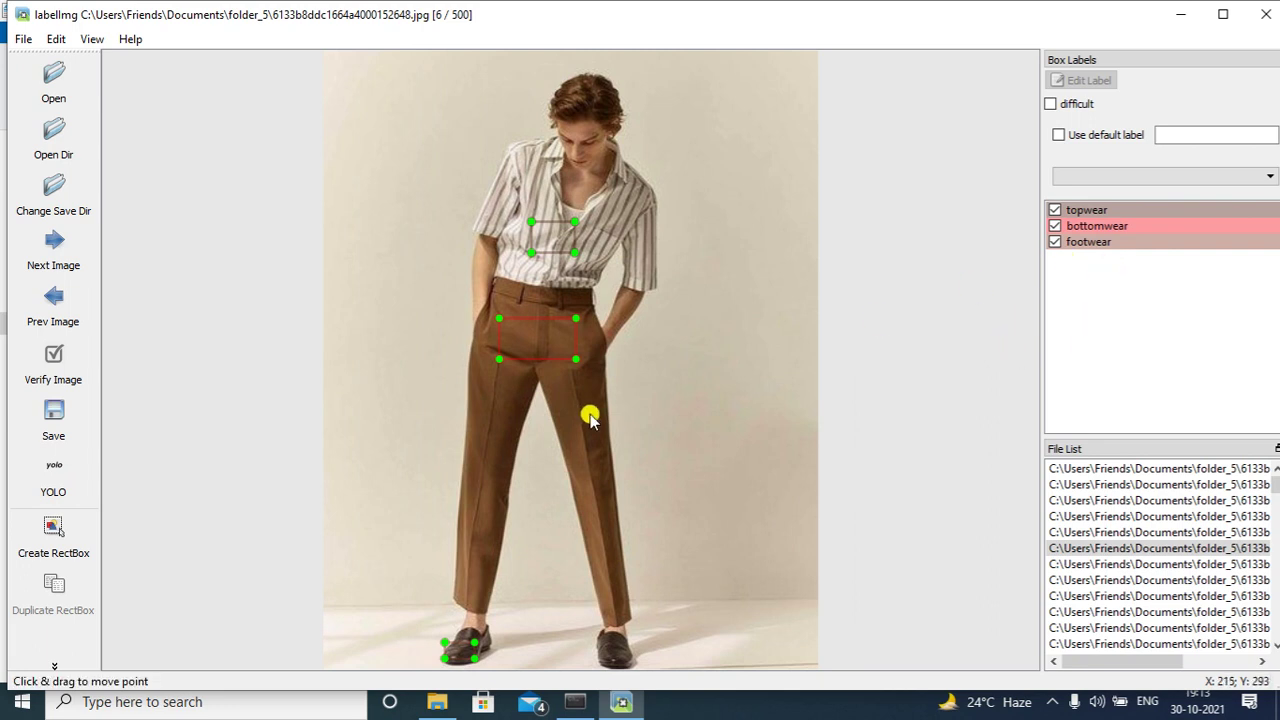
{"action": "left_click", "coordinate": [57, 420]}
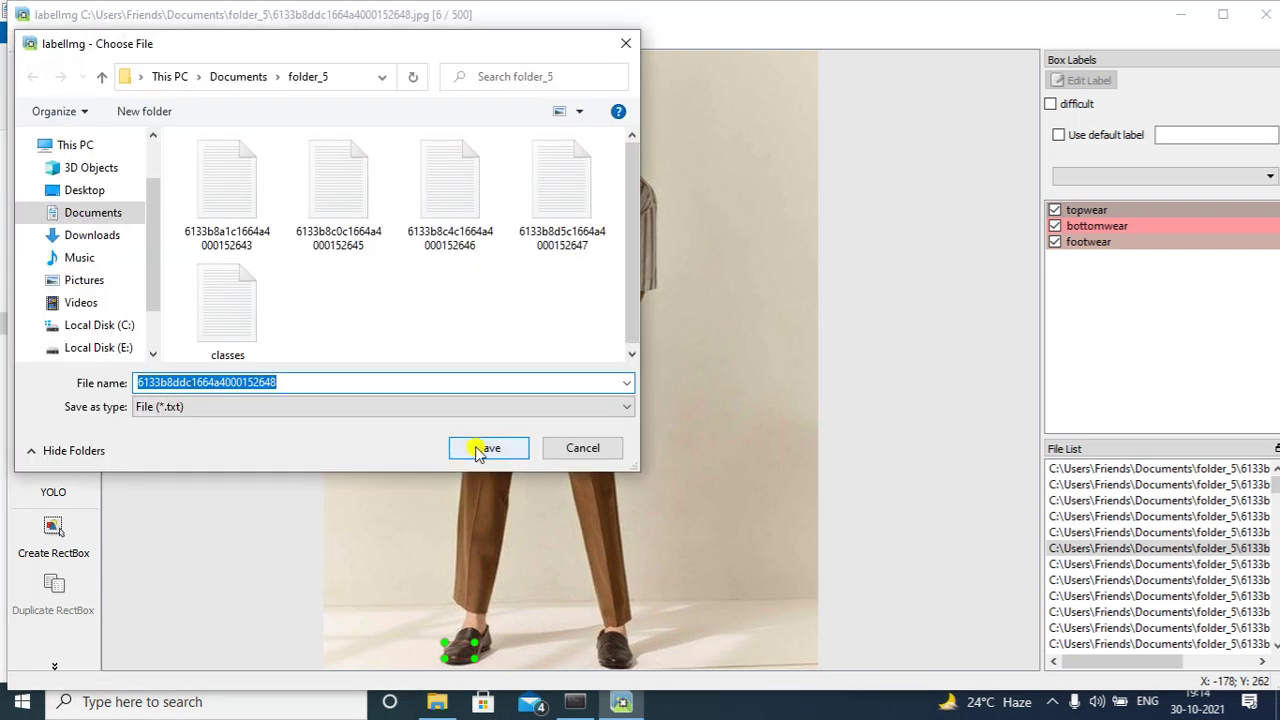
{"action": "left_click", "coordinate": [482, 448]}
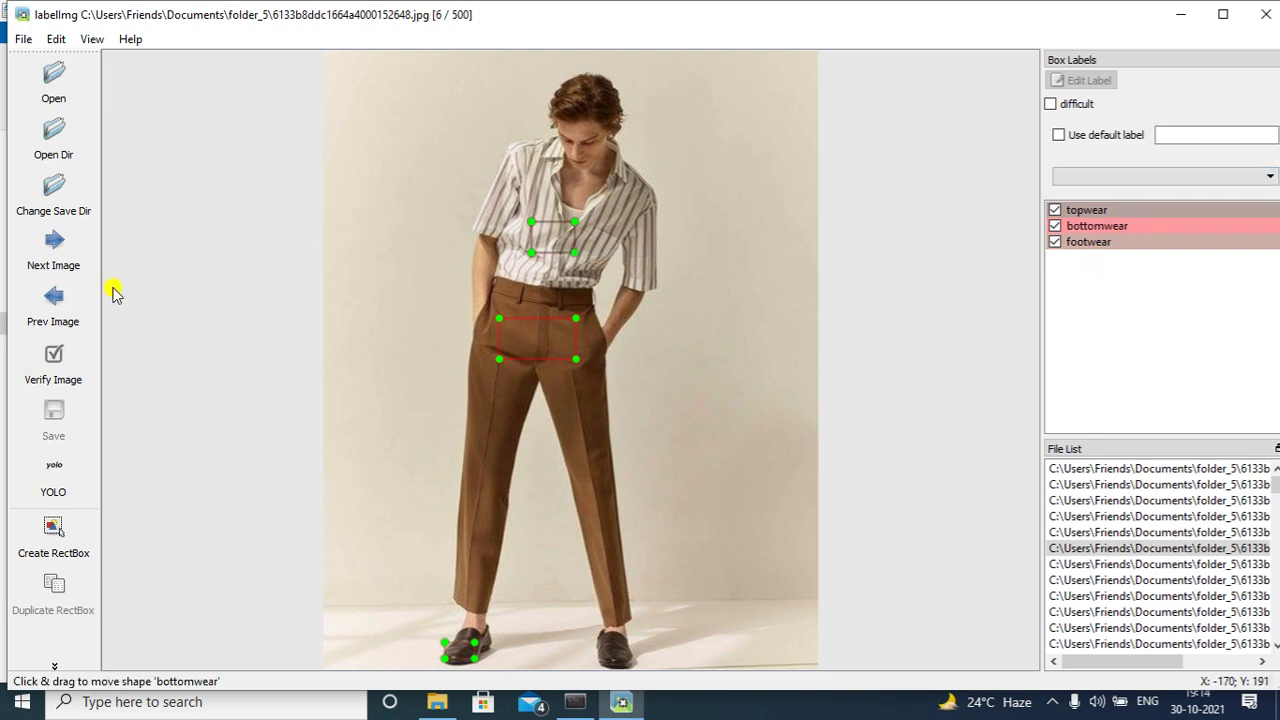
{"action": "left_click", "coordinate": [70, 250]}
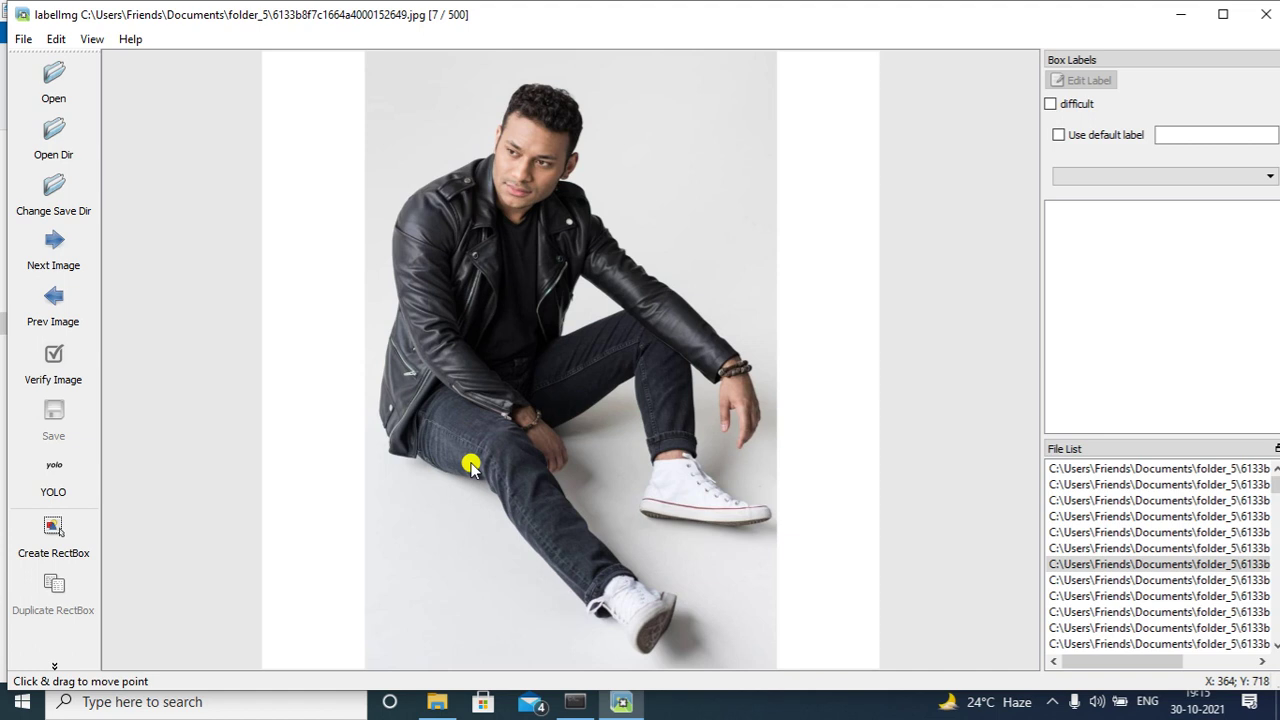
{"action": "left_click", "coordinate": [435, 703]}
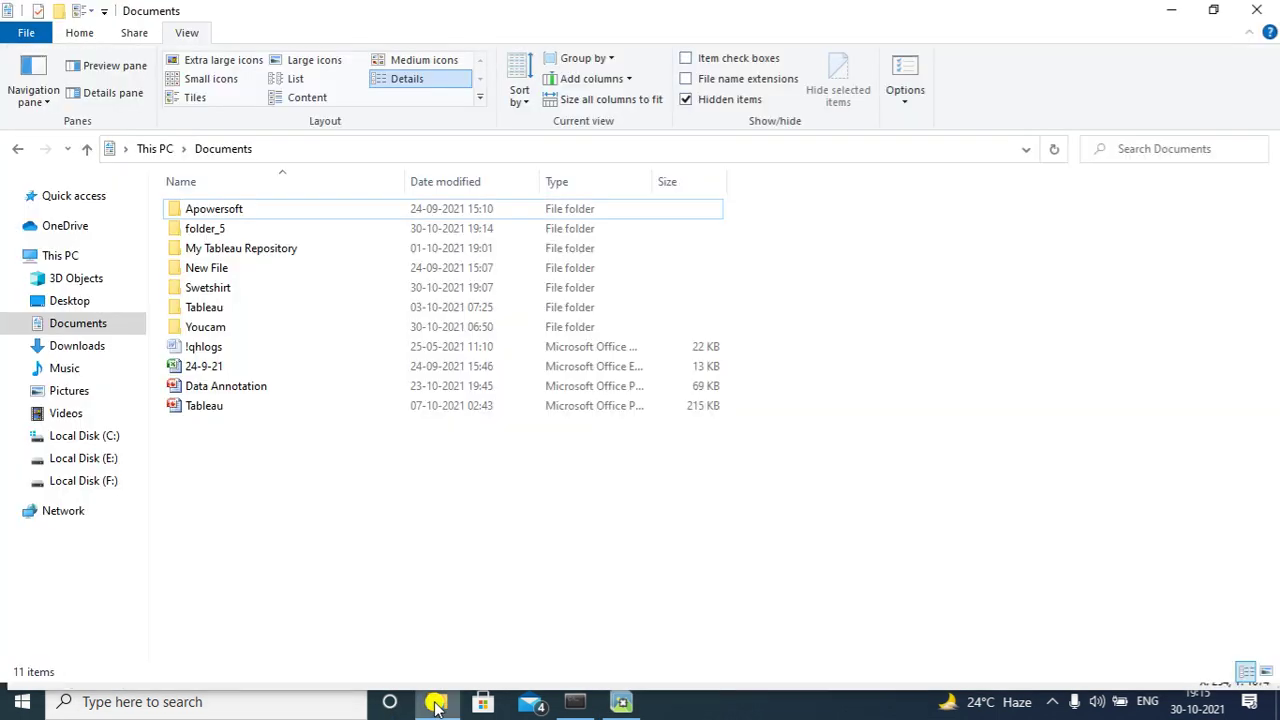
{"action": "double_click", "coordinate": [246, 228]}
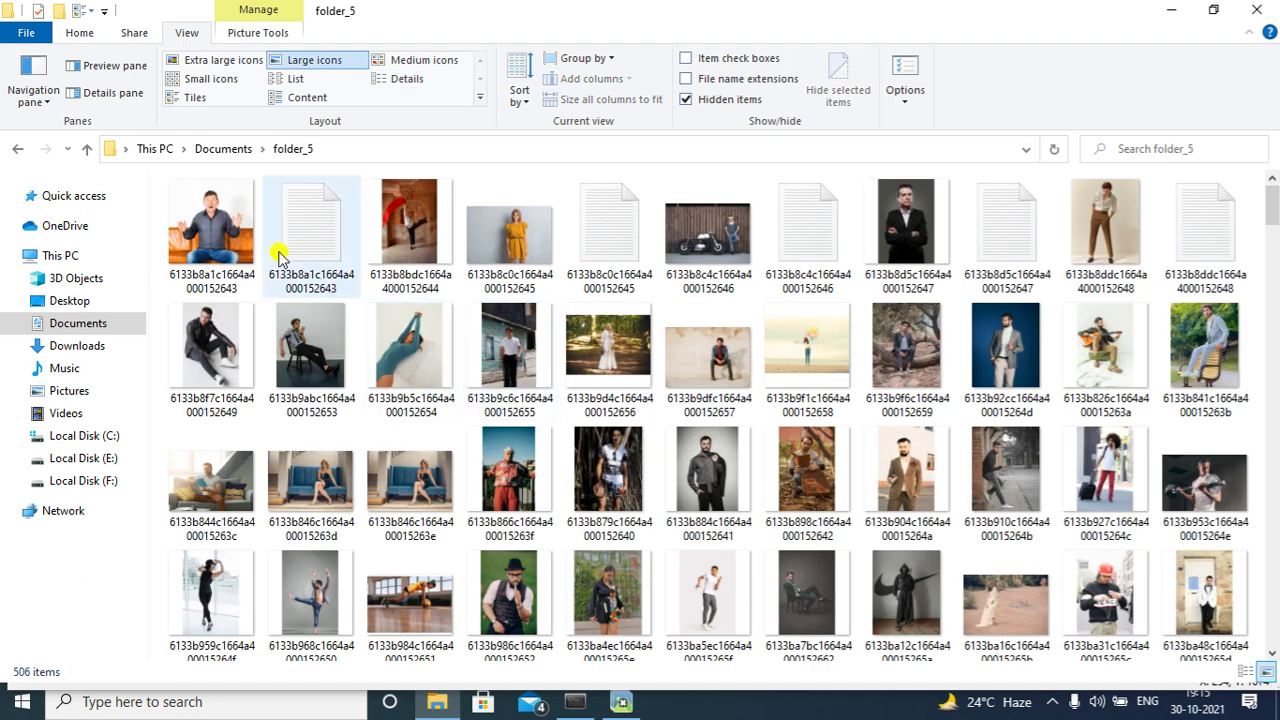
{"action": "double_click", "coordinate": [289, 212]}
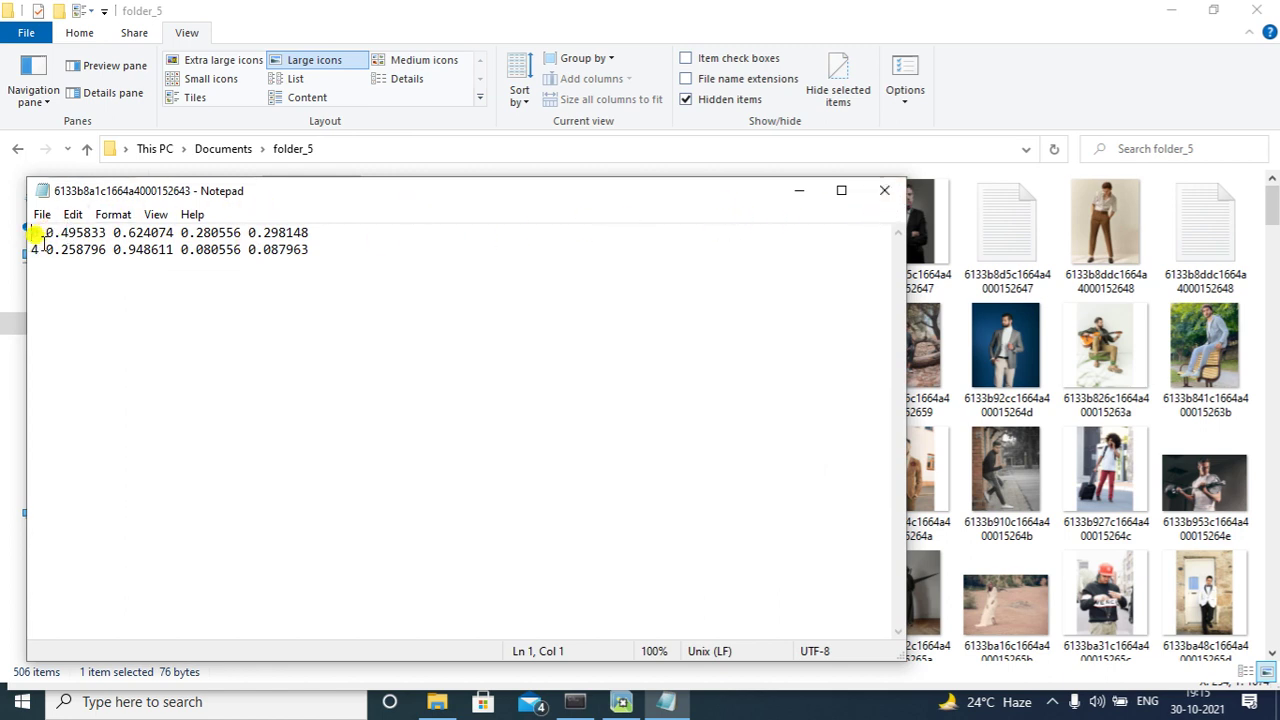
{"action": "left_click", "coordinate": [884, 190]}
{"action": "double_click", "coordinate": [606, 217]}
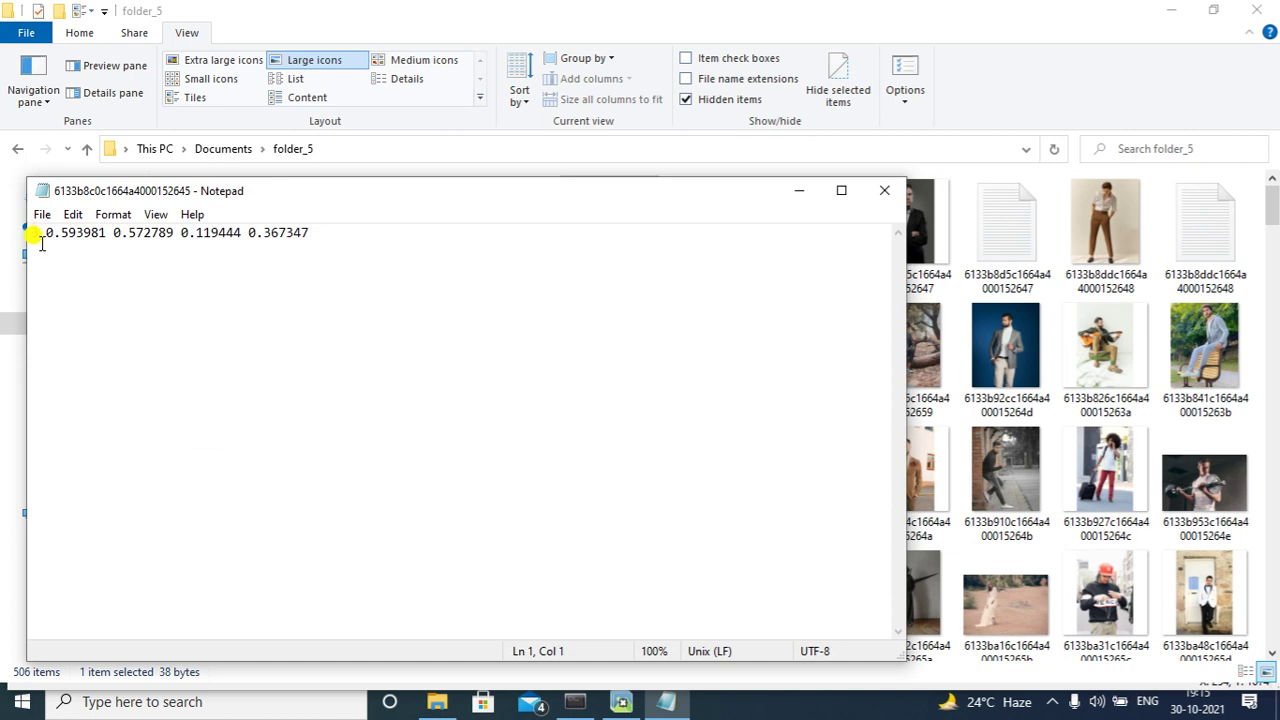
{"action": "left_click", "coordinate": [885, 192]}
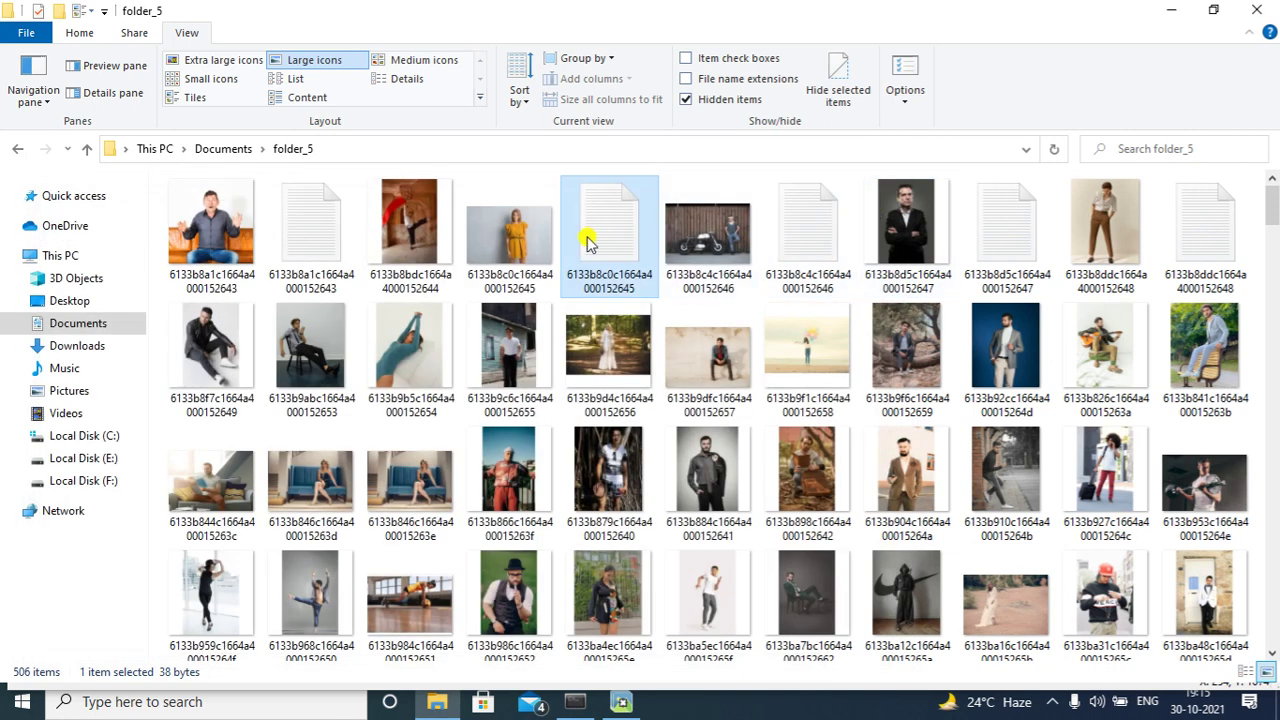
{"action": "double_click", "coordinate": [806, 235]}
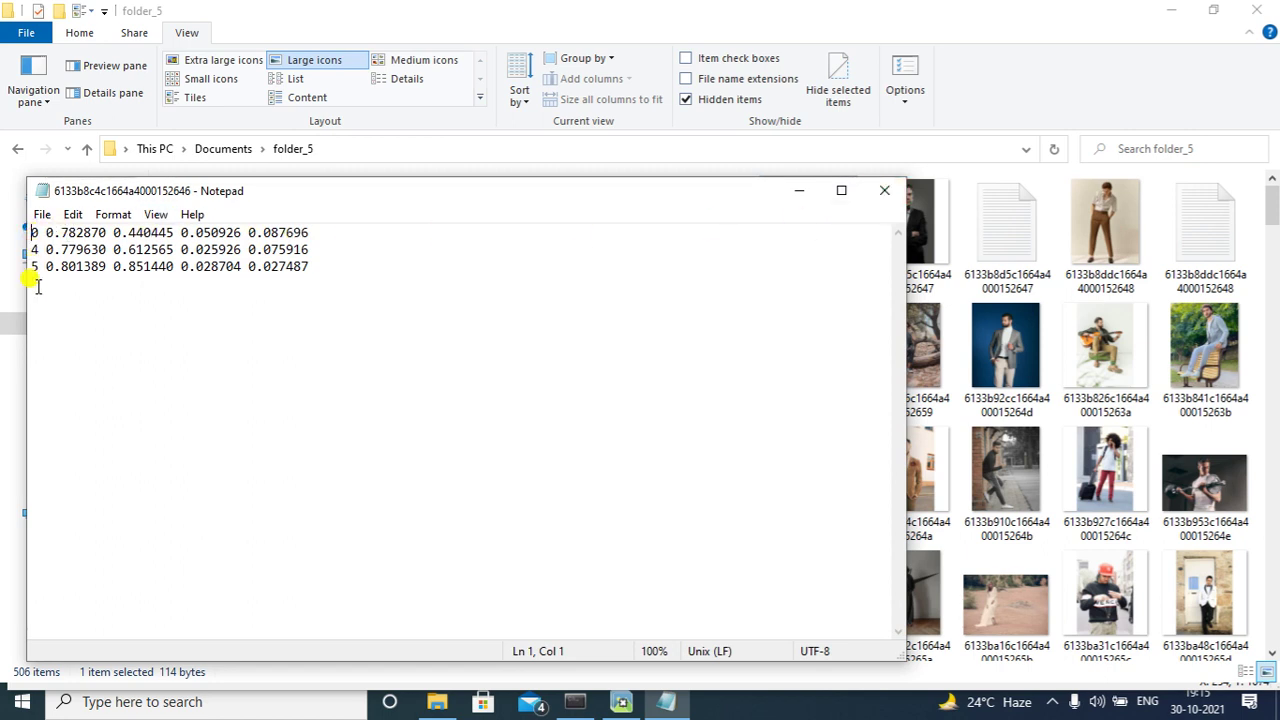
{"action": "left_click", "coordinate": [881, 194]}
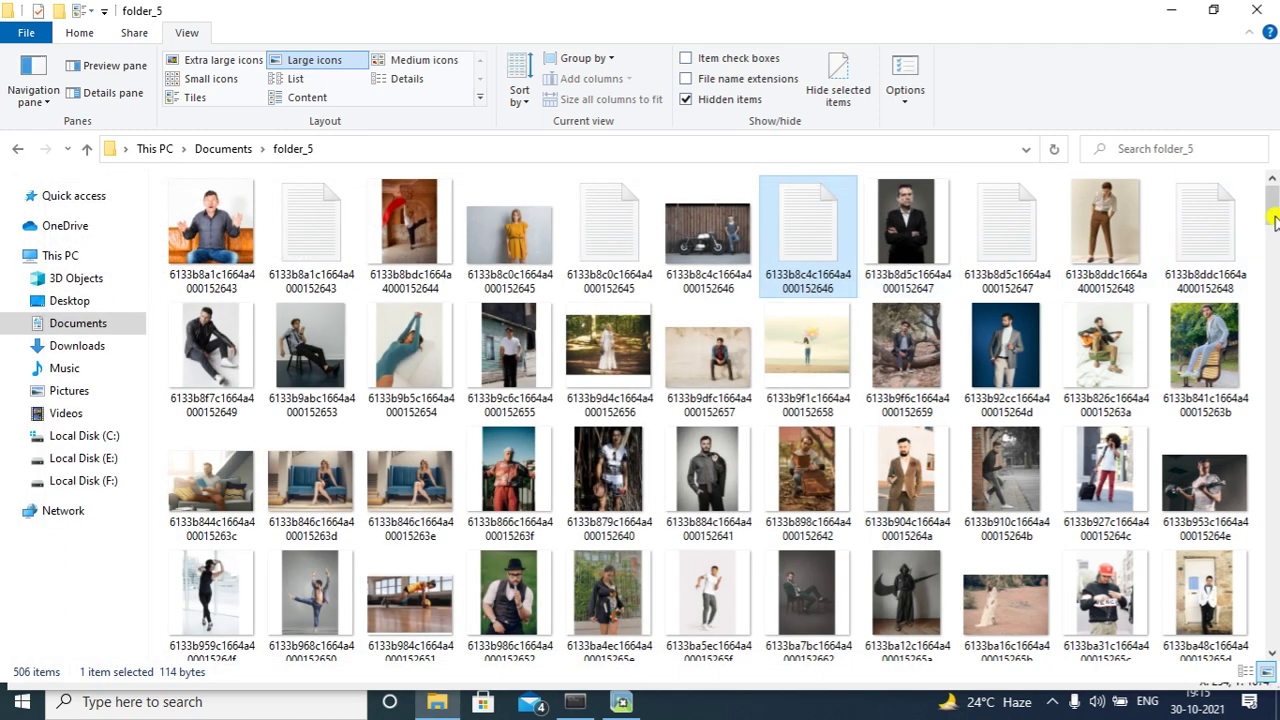
Step: Search folder_5 for class and read the label order in the classes text file, closing it when done
{"action": "left_click_drag", "start_coordinate": [1275, 211], "coordinate": [1275, 256]}
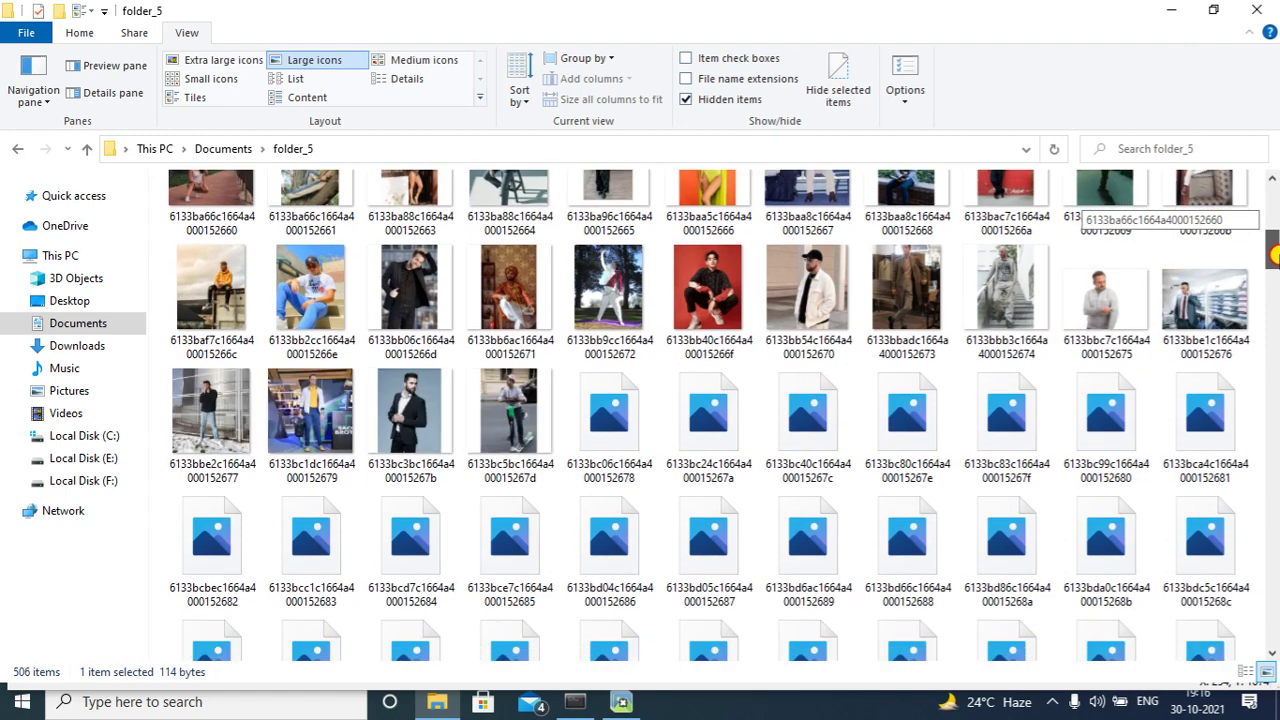
{"action": "left_click_drag", "start_coordinate": [1275, 256], "coordinate": [1275, 462]}
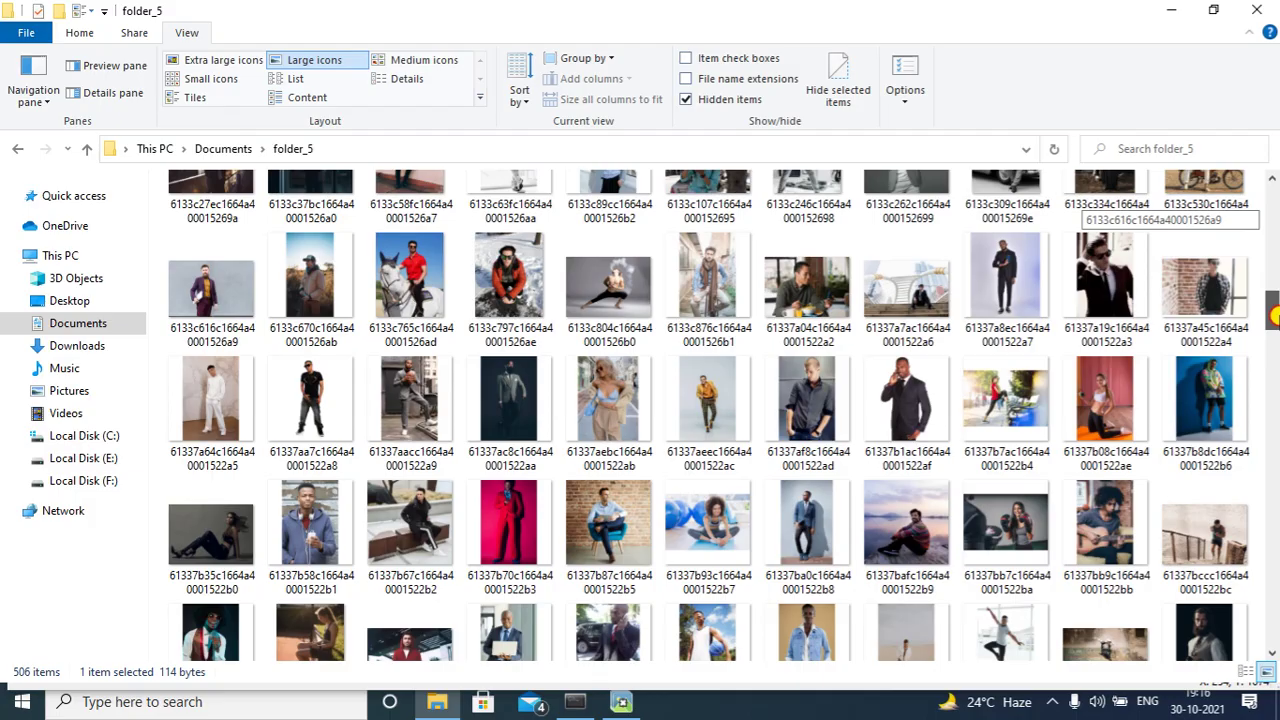
{"action": "mouse_move", "coordinate": [1274, 315]}
{"action": "left_mouse_down"}
{"action": "mouse_move", "coordinate": [1274, 632]}
{"action": "mouse_move", "coordinate": [1274, 336]}
{"action": "left_mouse_up"}
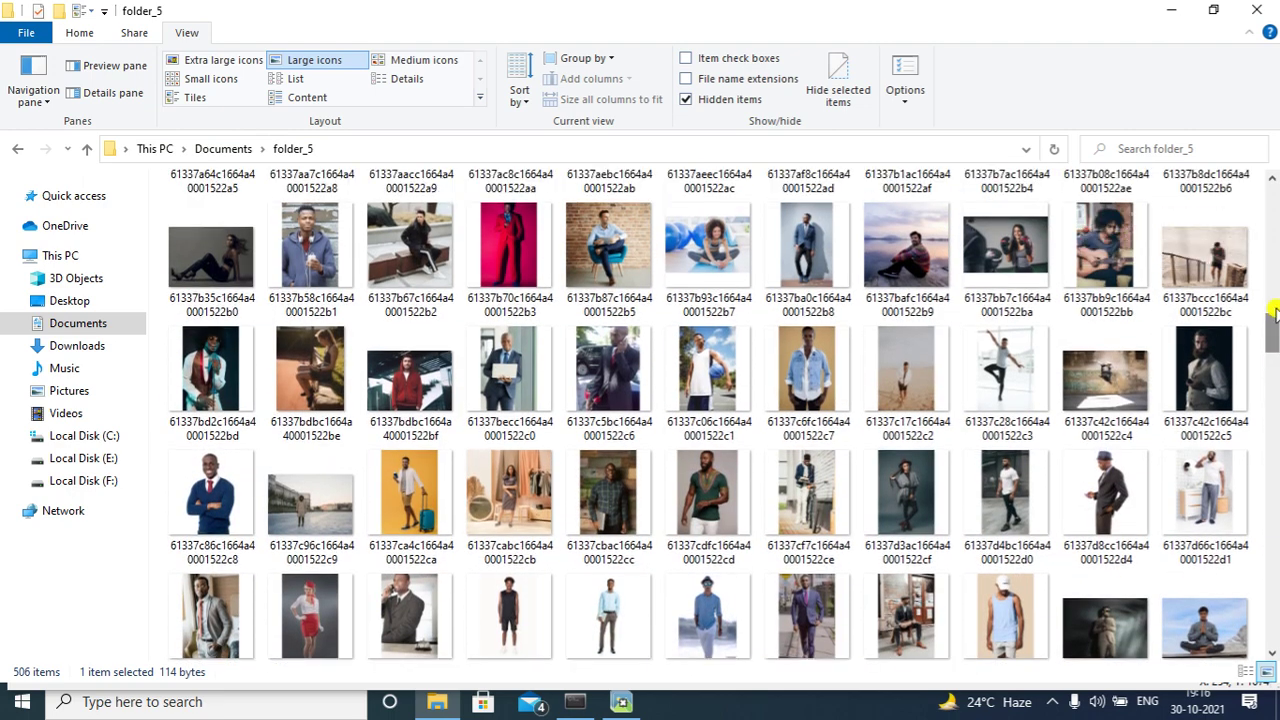
{"action": "left_click", "coordinate": [1155, 148]}
{"action": "type", "text": "d"}
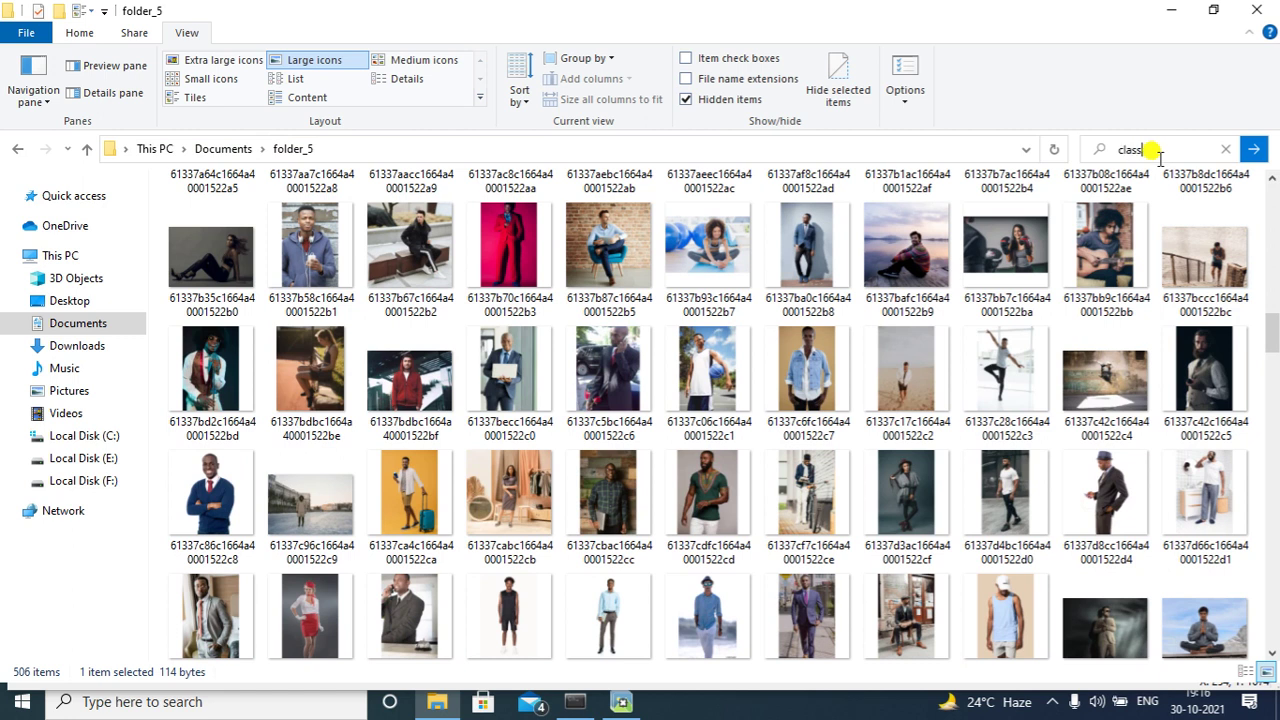
{"action": "key", "text": "Return"}
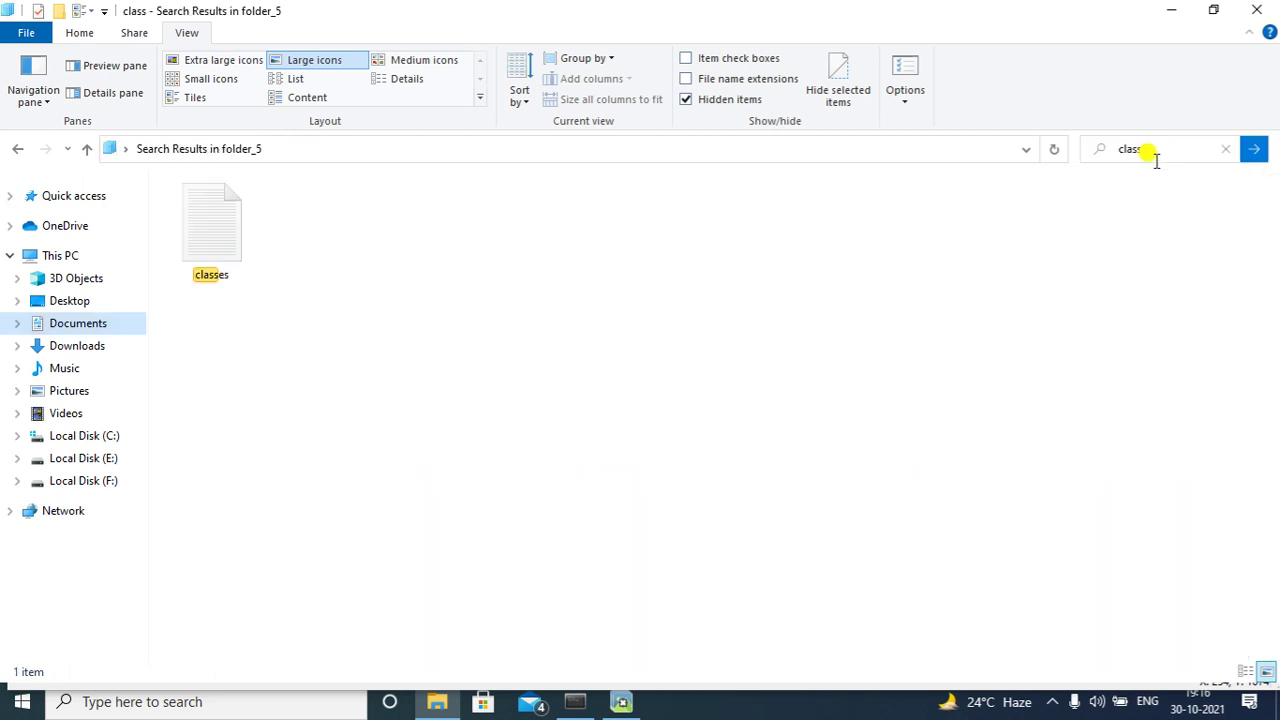
{"action": "double_click", "coordinate": [222, 228]}
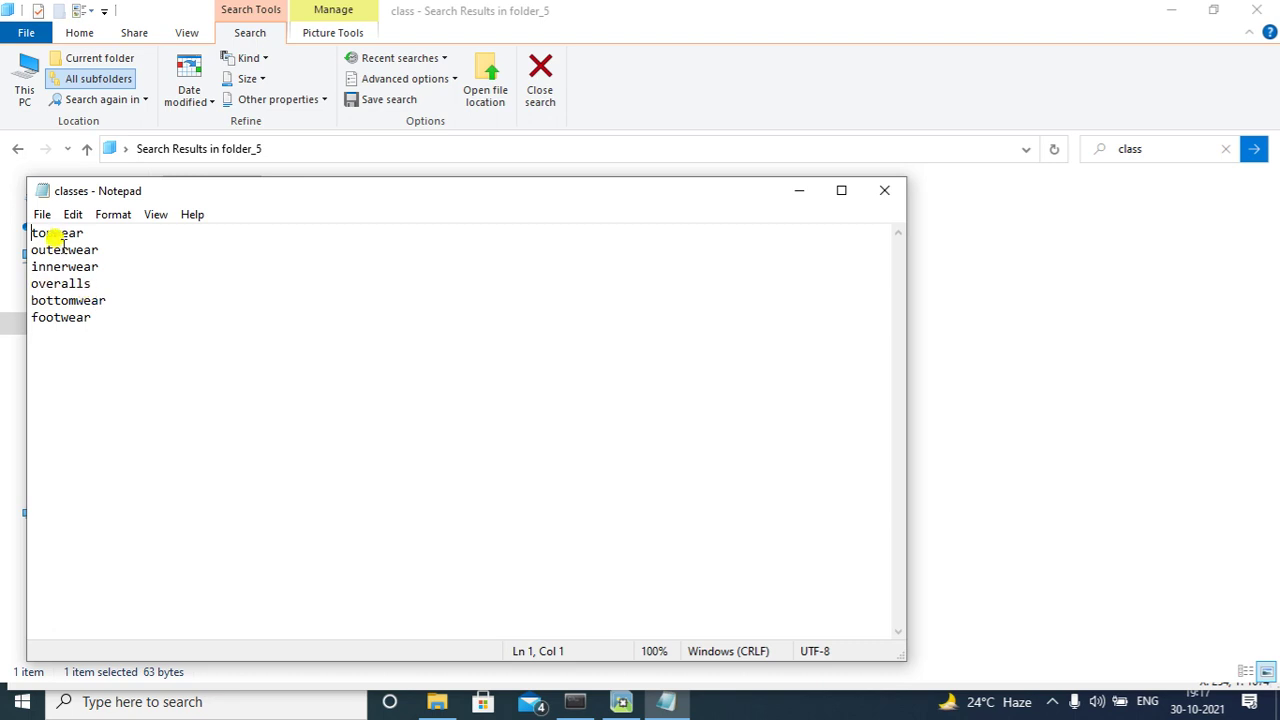
{"action": "left_click", "coordinate": [883, 193]}
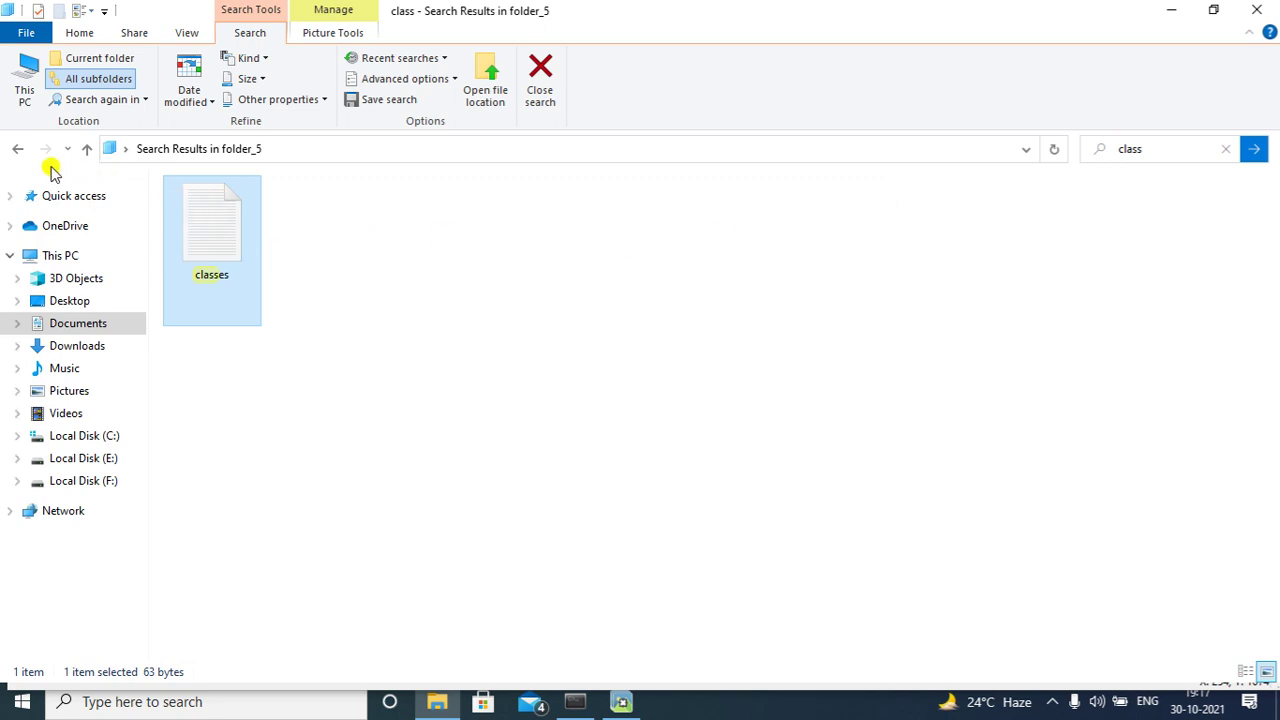
{"action": "left_click", "coordinate": [17, 149]}
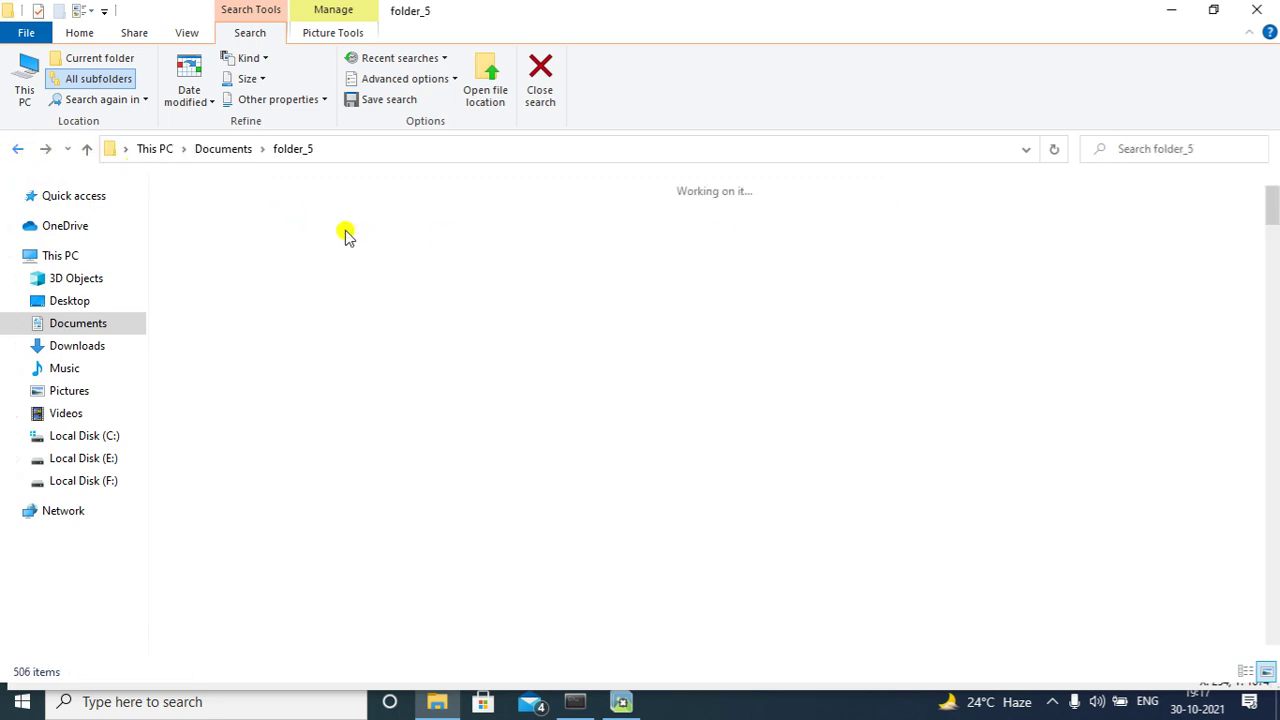
{"action": "mouse_move", "coordinate": [624, 702]}
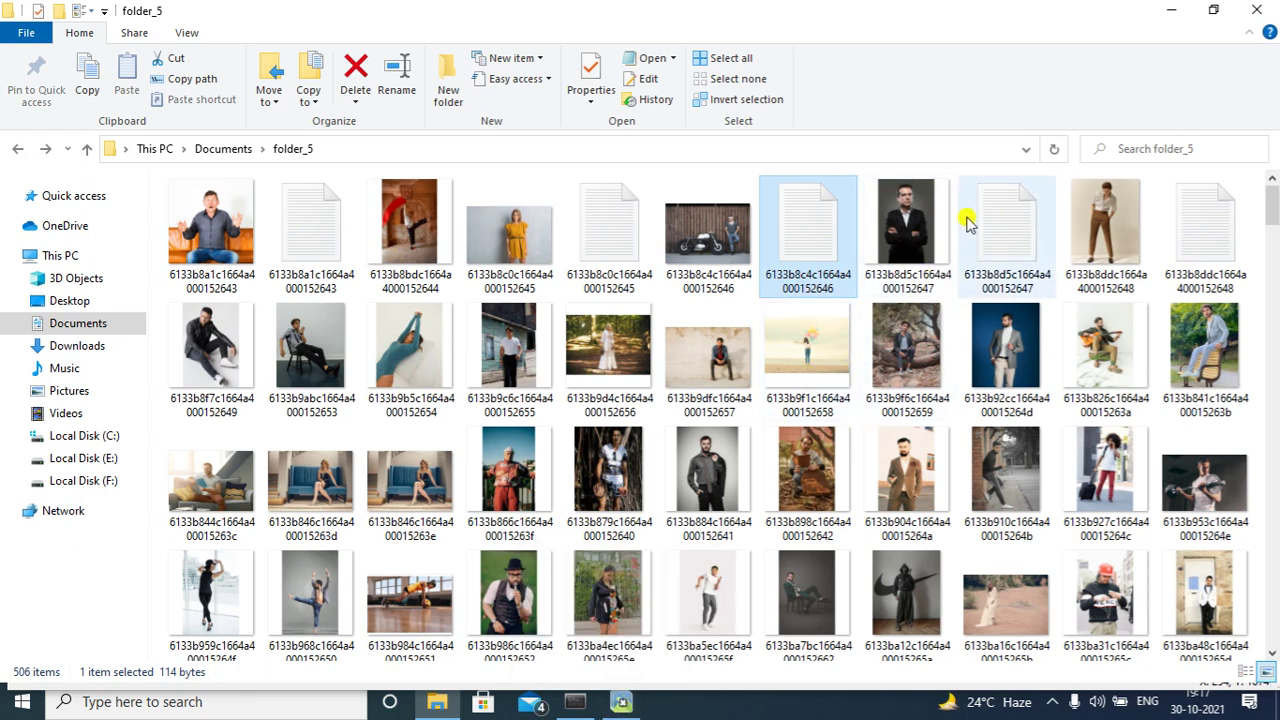
{"action": "double_click", "coordinate": [997, 210]}
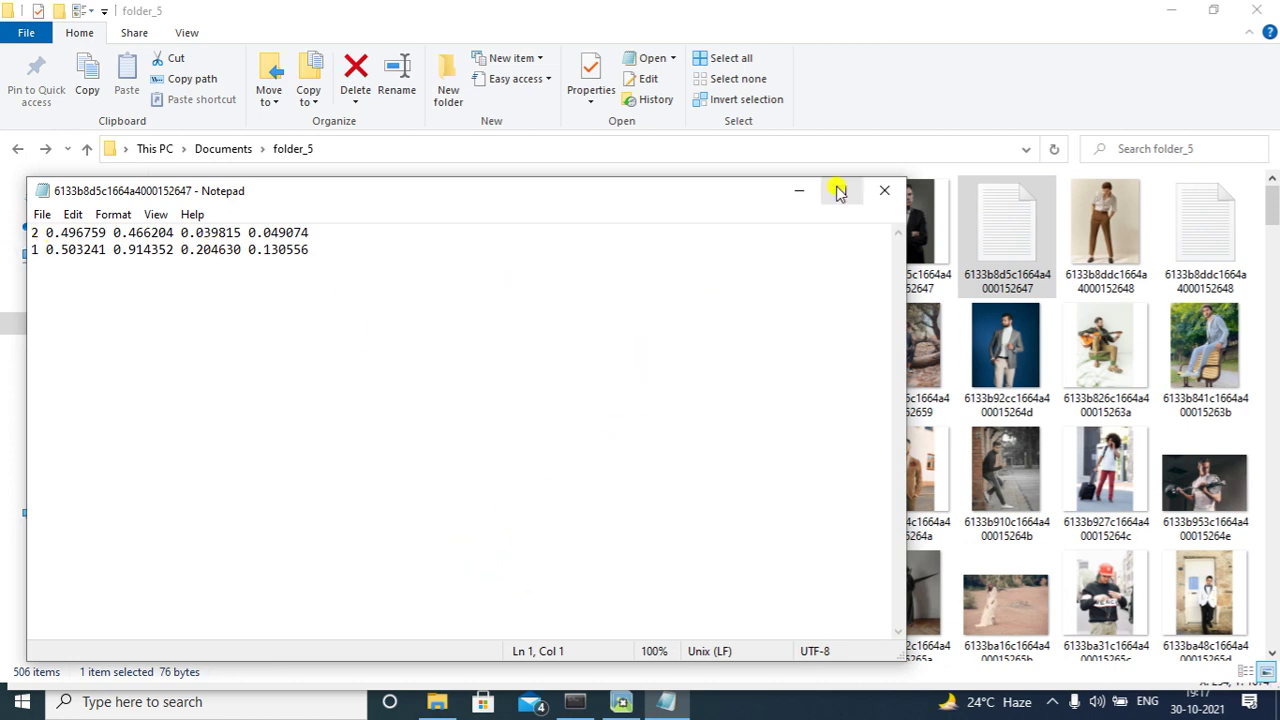
{"action": "left_click", "coordinate": [884, 190]}
Step: Repeat the class search in folder_5 and compare the class numbers with the label list in the classes file
{"action": "left_click", "coordinate": [1107, 147]}
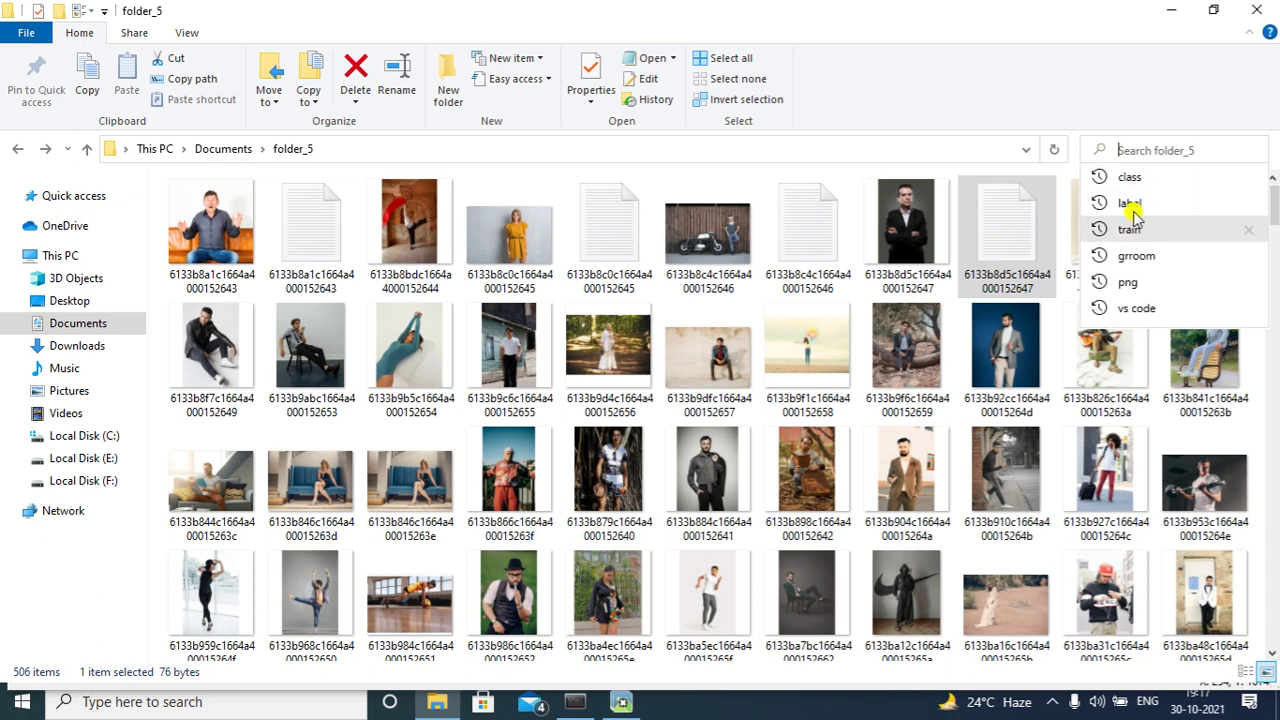
{"action": "left_click", "coordinate": [1138, 177]}
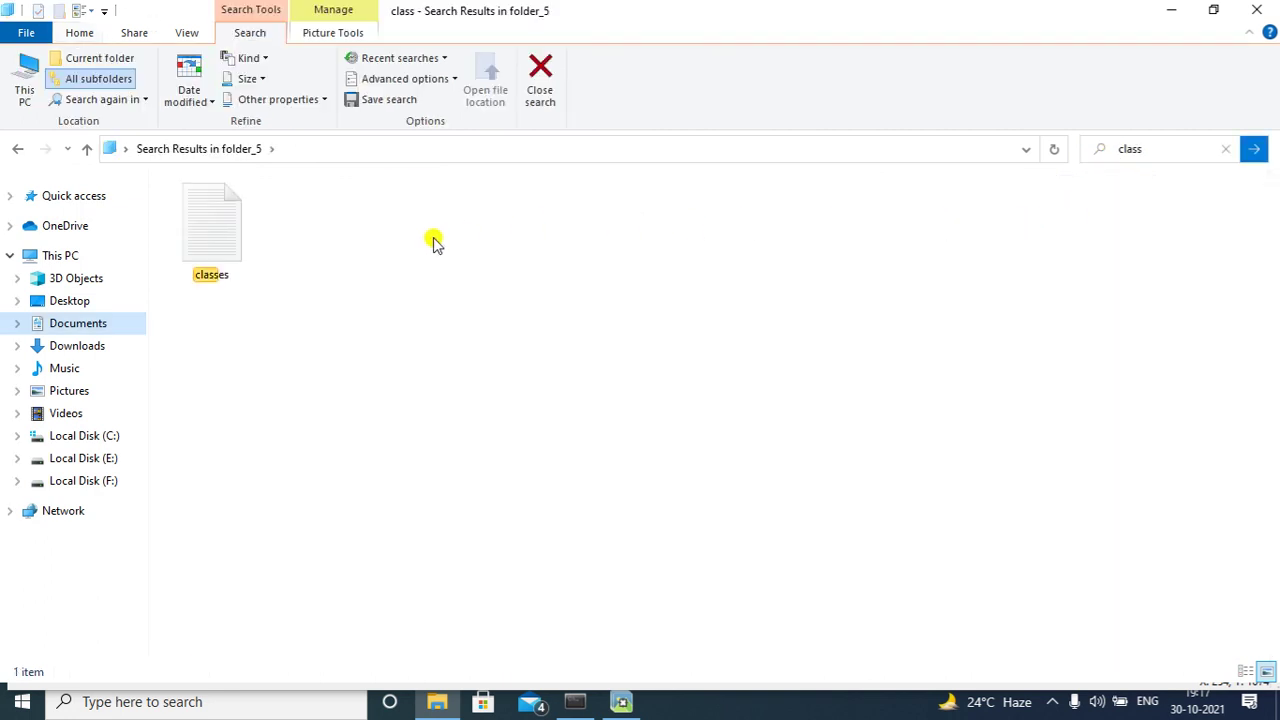
{"action": "double_click", "coordinate": [214, 236]}
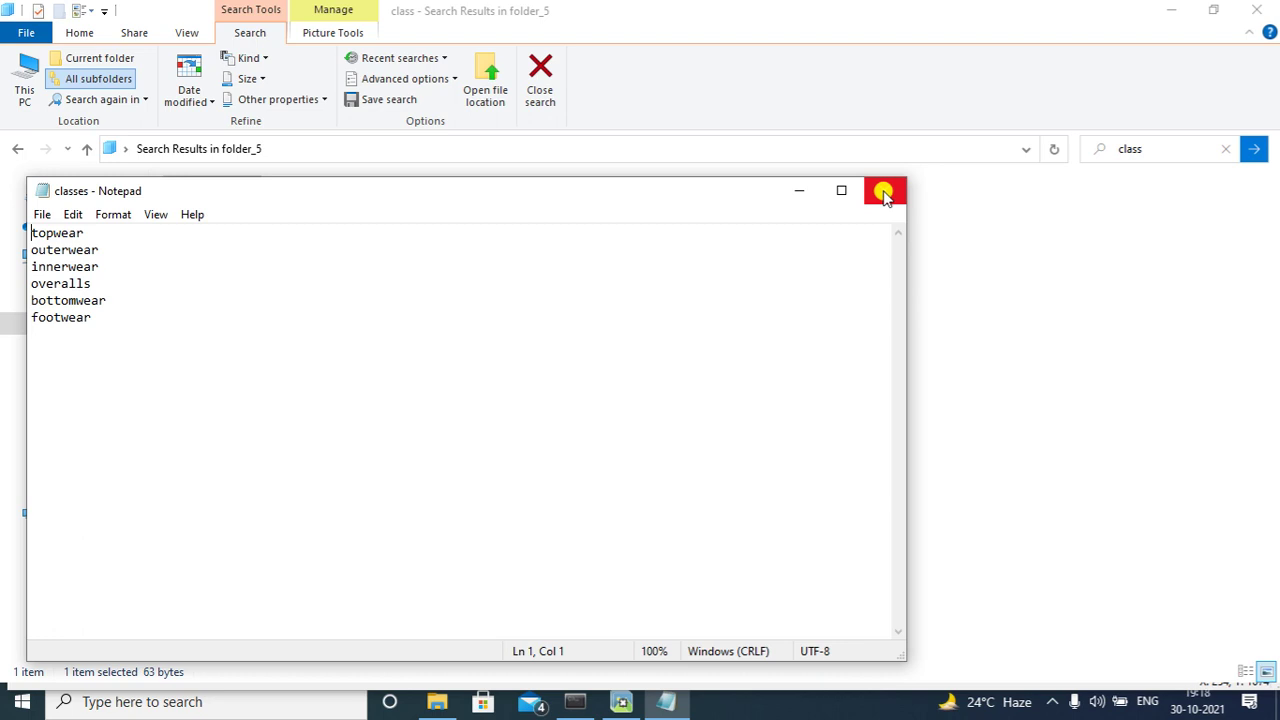
{"action": "left_click", "coordinate": [884, 193]}
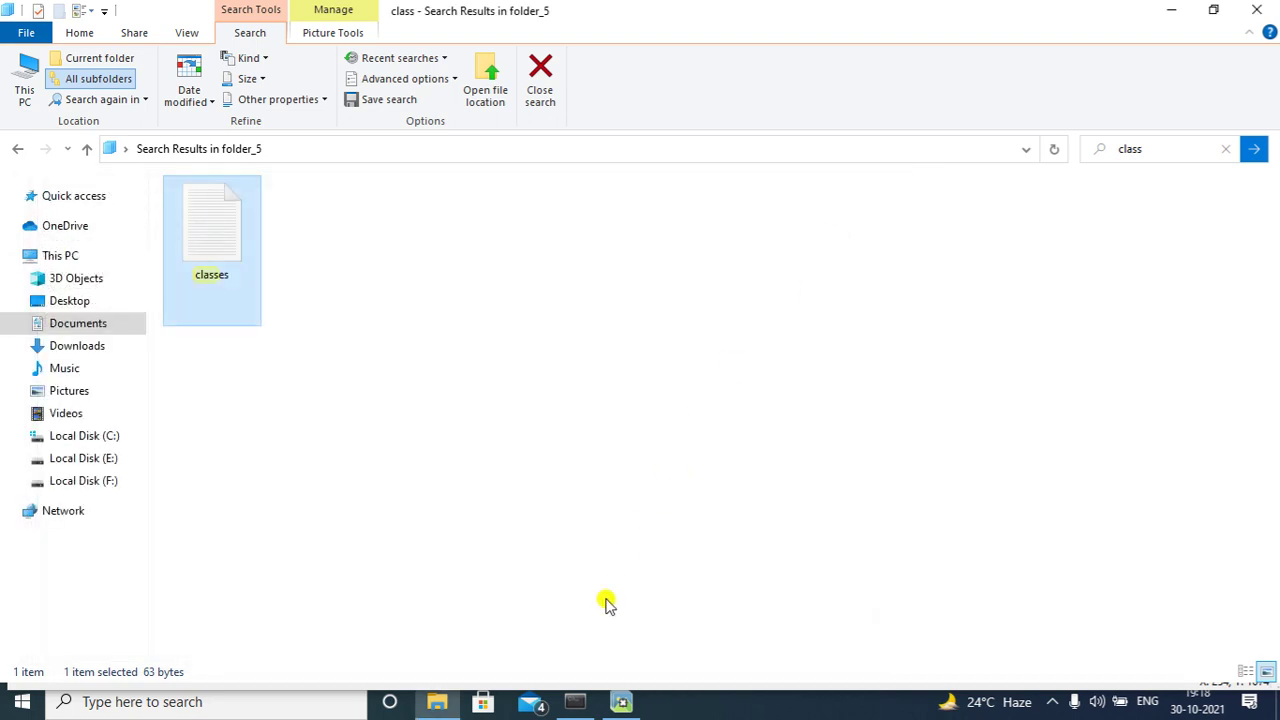
Step: Switch back to labelImg and load the Swetshirt folder from Documents as the image directory
{"action": "left_click", "coordinate": [621, 701]}
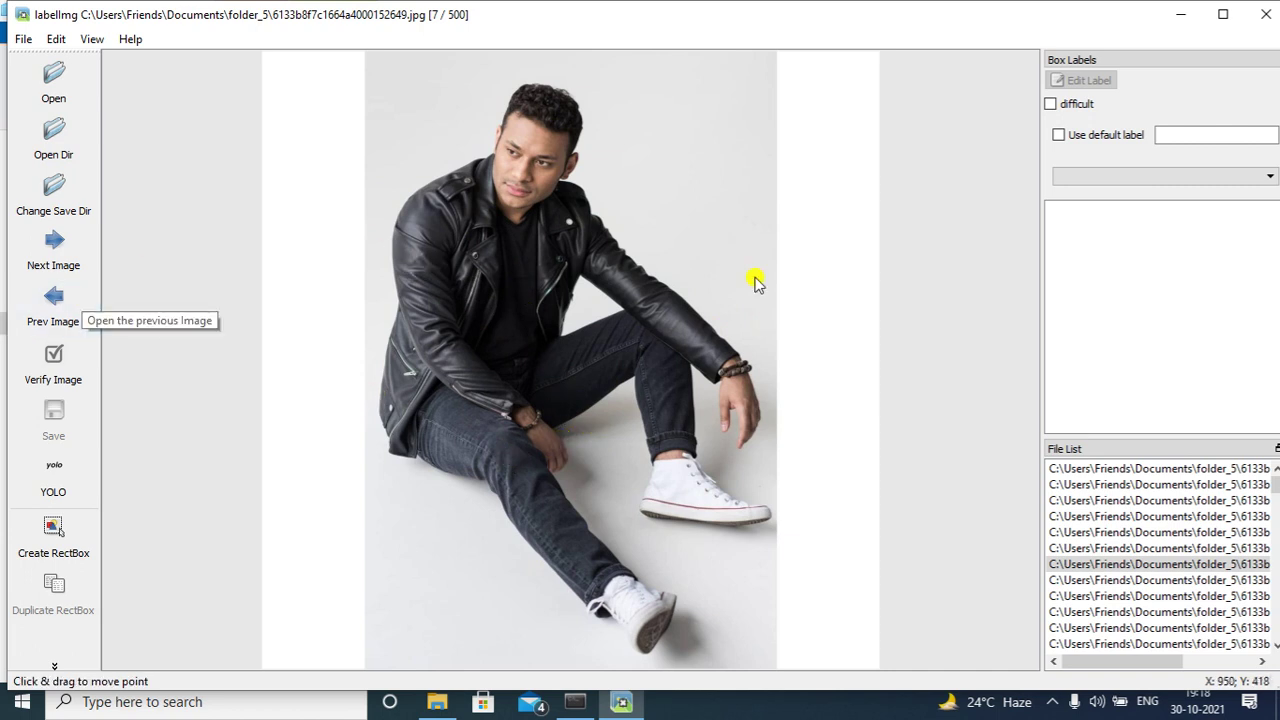
{"action": "left_click", "coordinate": [54, 138]}
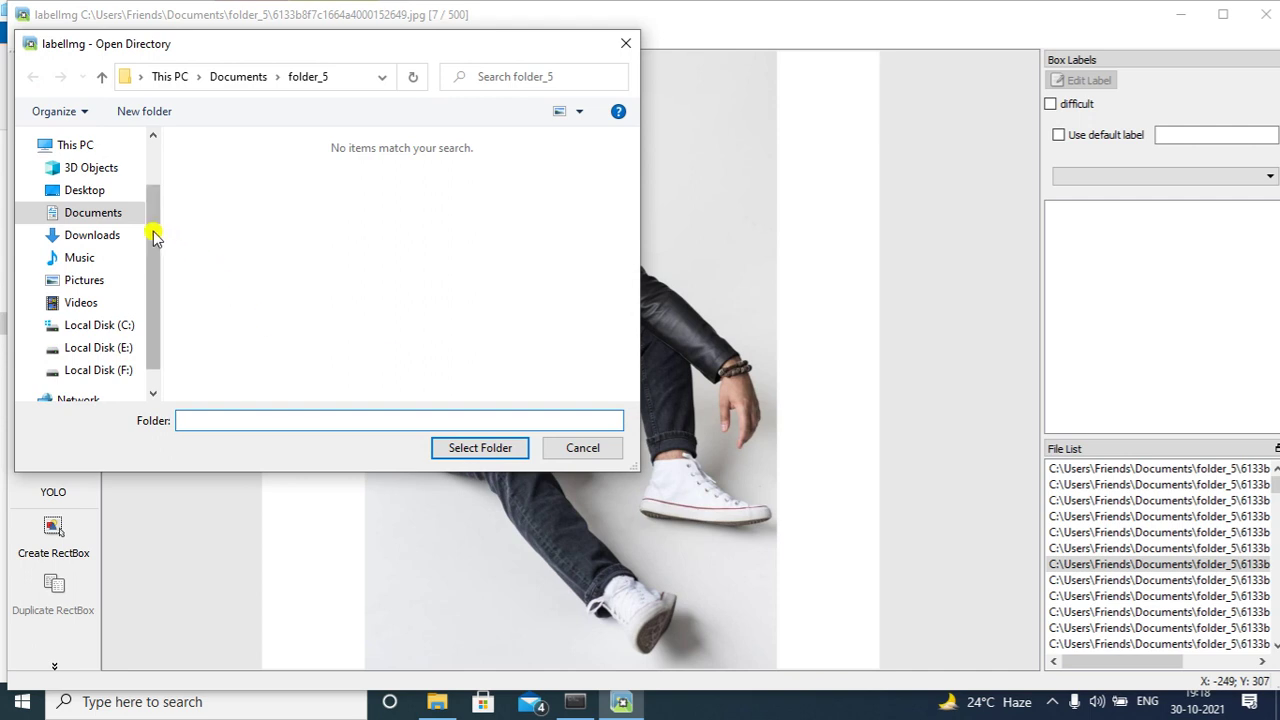
{"action": "left_click", "coordinate": [92, 213]}
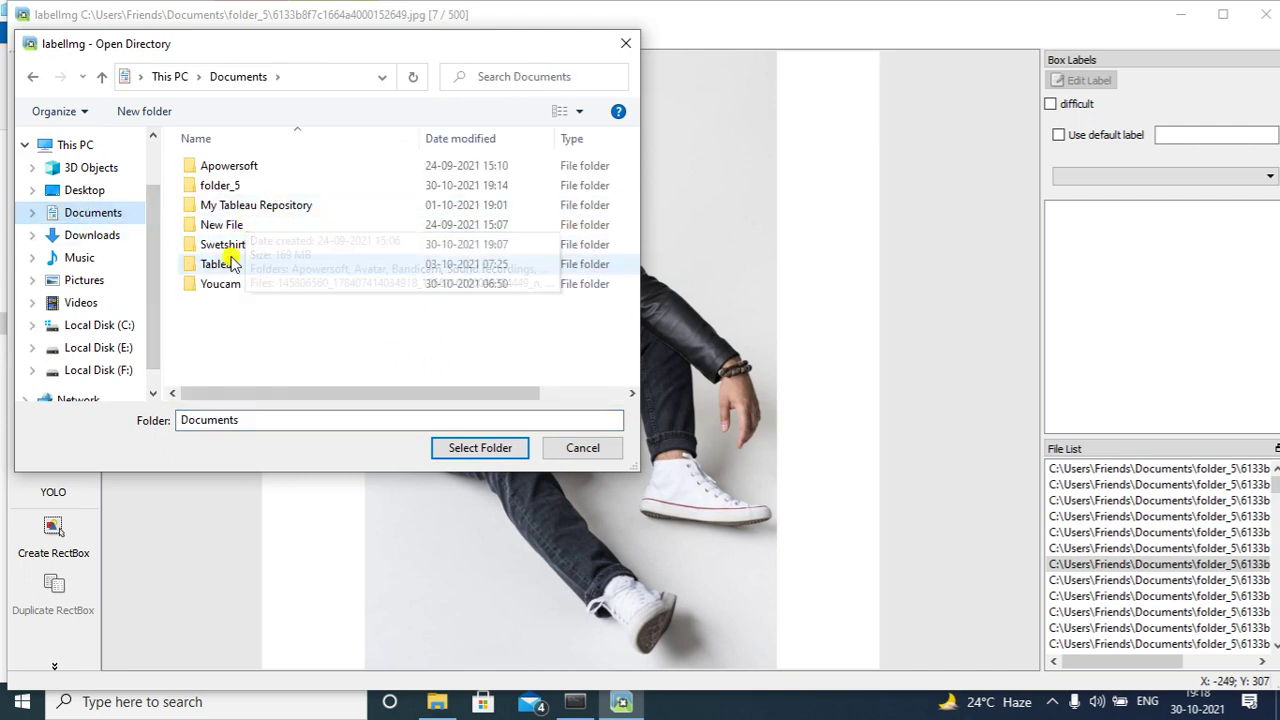
{"action": "left_click", "coordinate": [229, 244]}
{"action": "left_click", "coordinate": [474, 448]}
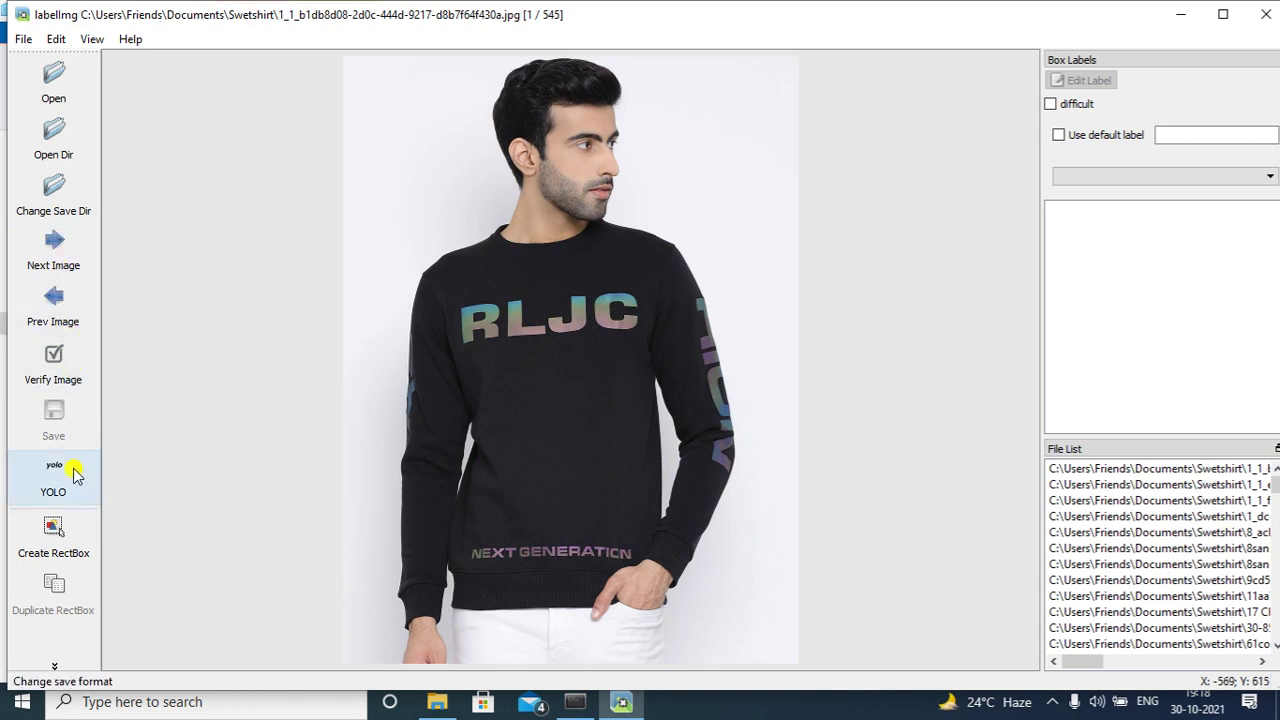
Step: Draw a bounding box about 328 by 398 pixels on the first image's black sweatshirt, label it shirt, and save the annotation
{"action": "left_click", "coordinate": [50, 528]}
{"action": "left_click_drag", "start_coordinate": [488, 304], "coordinate": [627, 471]}
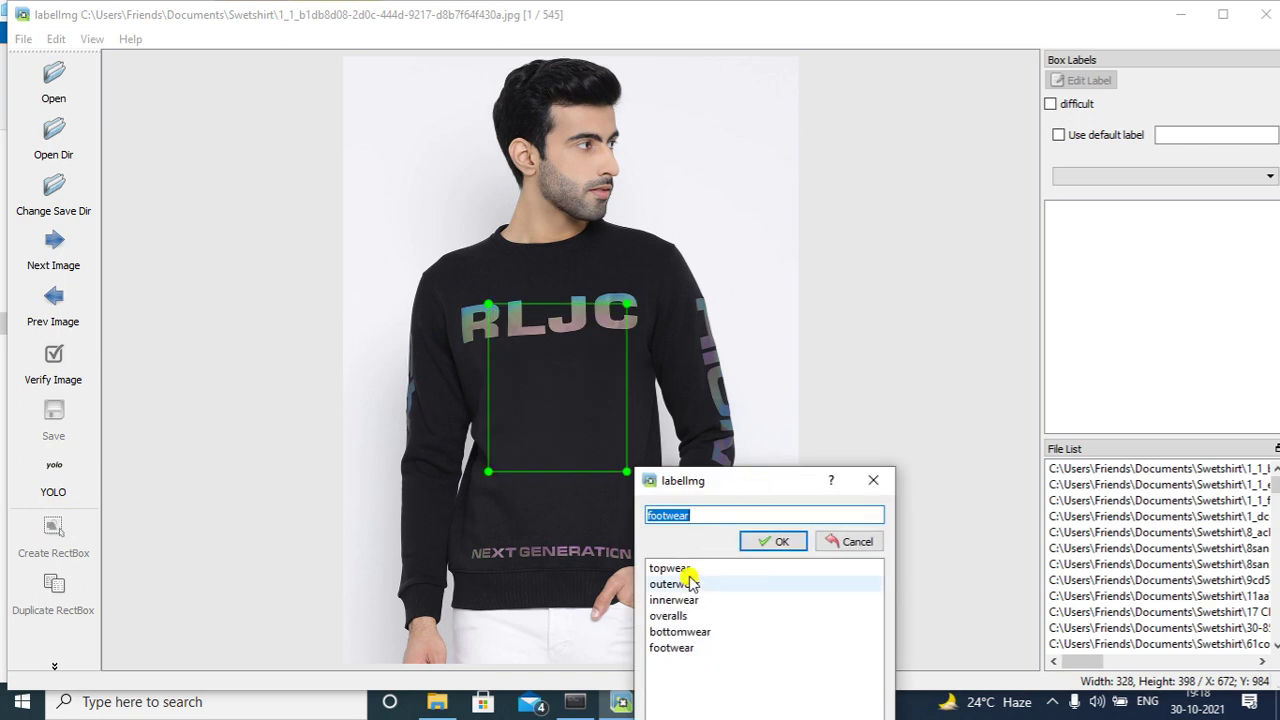
{"action": "left_click", "coordinate": [720, 513]}
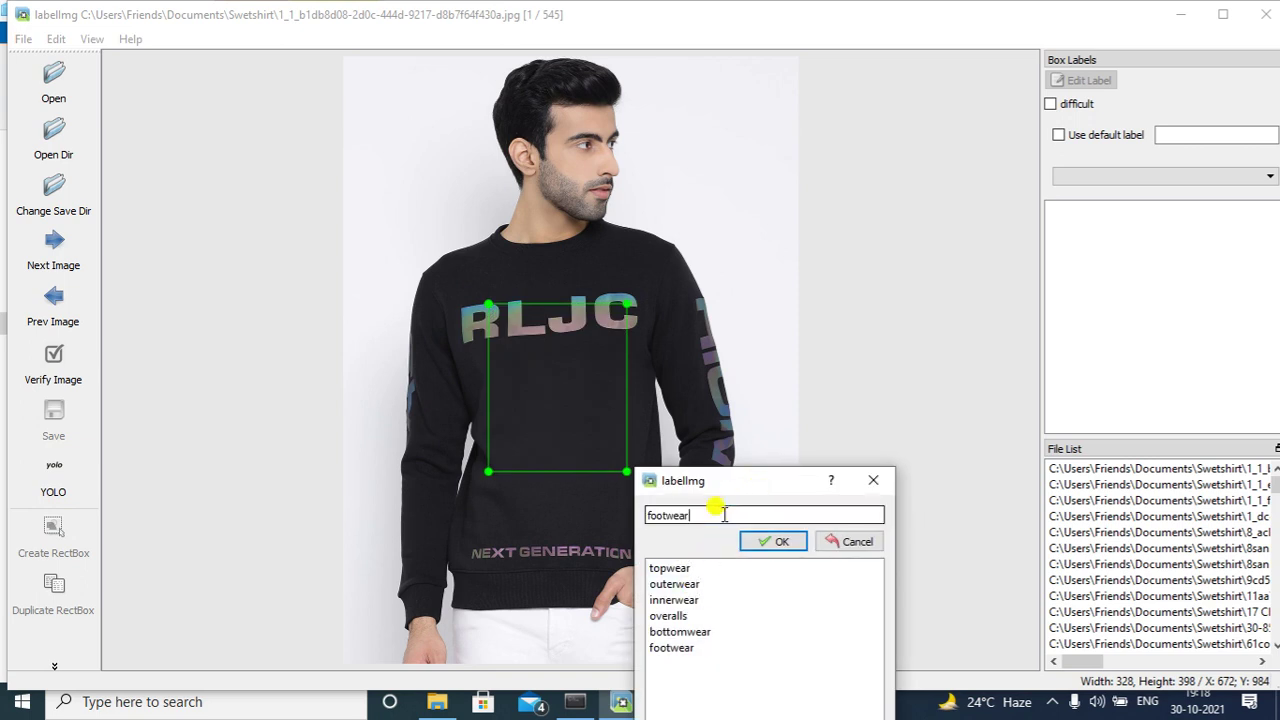
{"action": "key", "text": "BackSpace"}
{"action": "key", "text": "BackSpace"}
{"action": "key", "text": "BackSpace"}
{"action": "key", "text": "BackSpace"}
{"action": "key", "text": "BackSpace"}
{"action": "key", "text": "BackSpace"}
{"action": "key", "text": "BackSpace"}
{"action": "key", "text": "BackSpace"}
{"action": "left_click", "coordinate": [772, 541]}
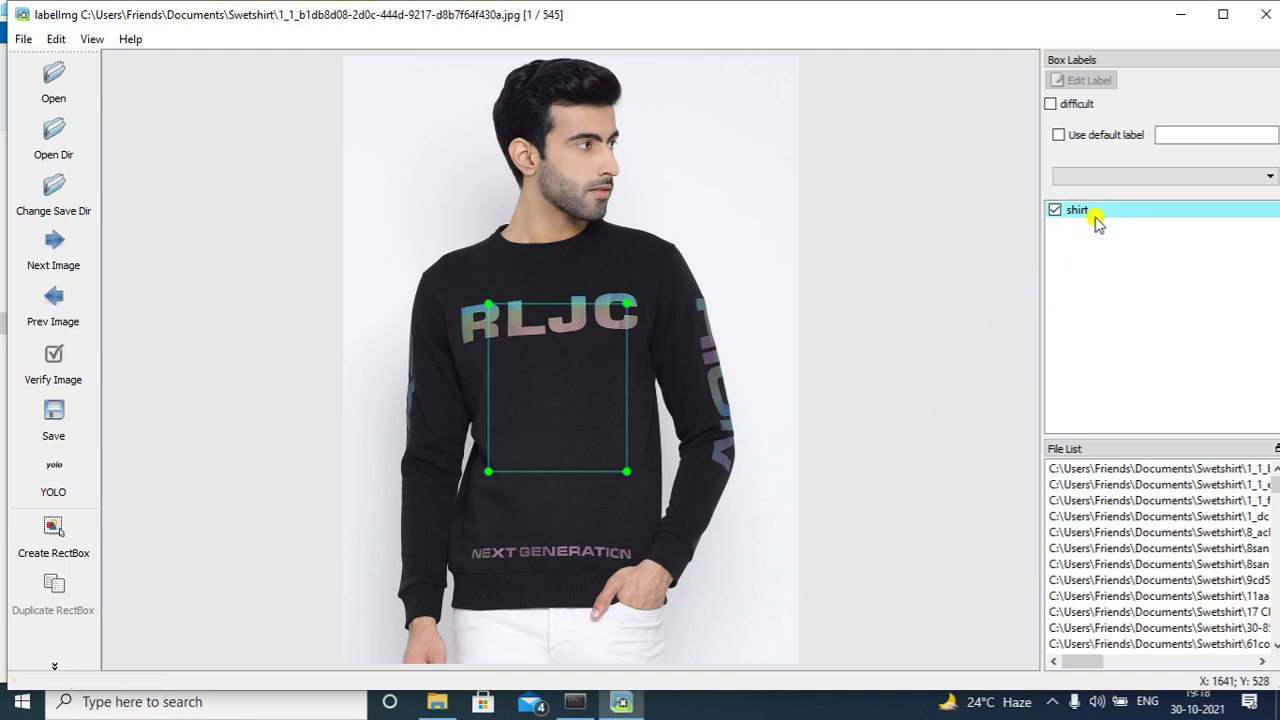
{"action": "left_click", "coordinate": [47, 428]}
{"action": "left_click", "coordinate": [460, 446]}
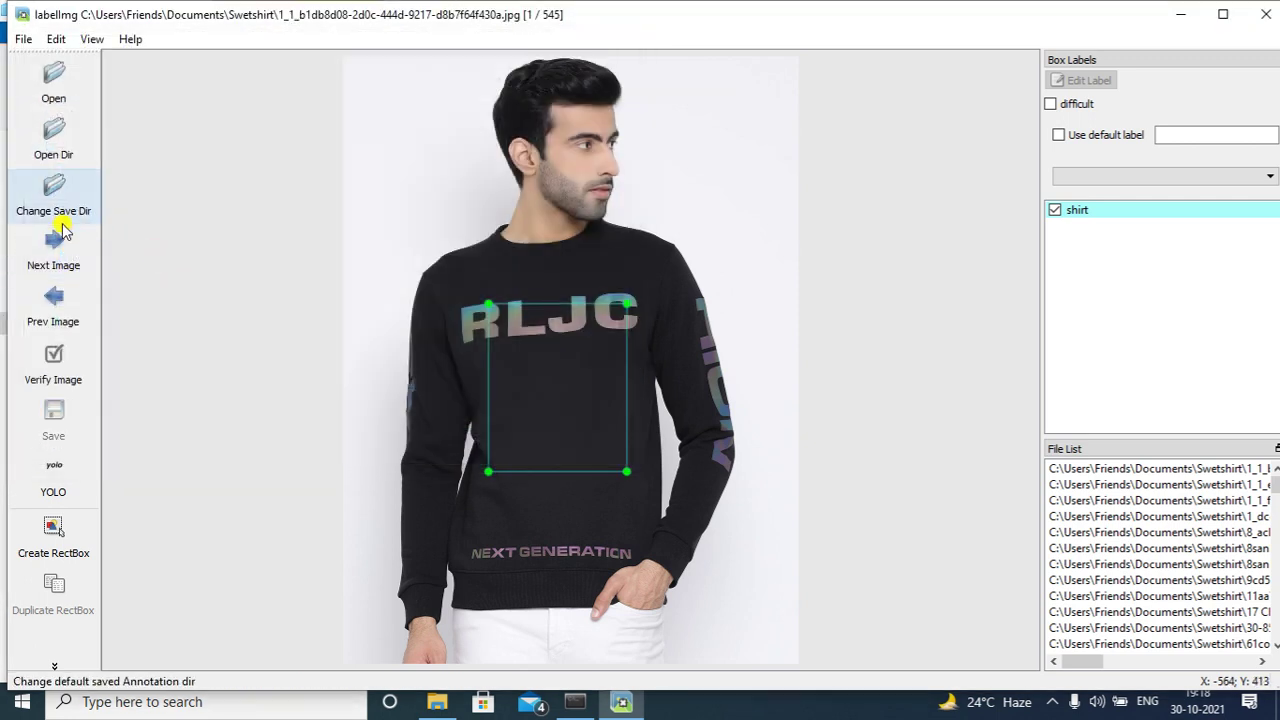
Step: On the second image, box the light blue sweatshirt's chest print at about 227 by 282 pixels, label it shirt, and save
{"action": "left_click", "coordinate": [56, 248]}
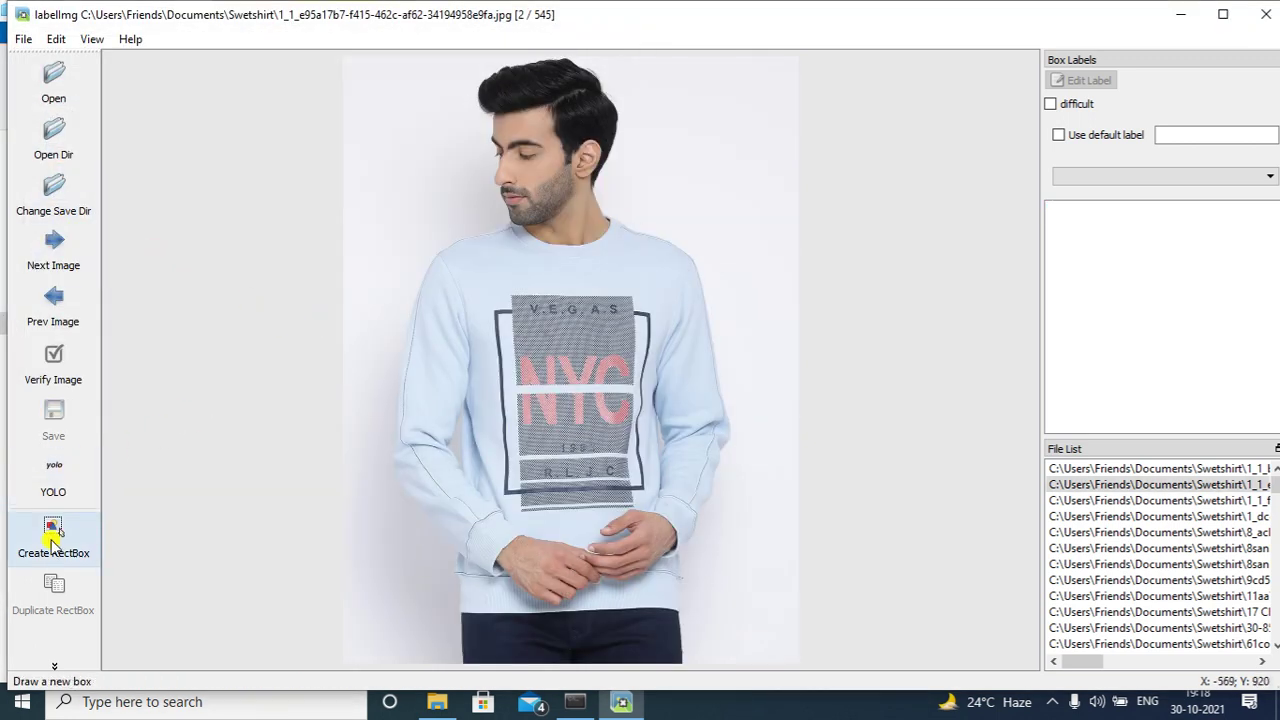
{"action": "left_click", "coordinate": [53, 541]}
{"action": "left_click_drag", "start_coordinate": [524, 316], "coordinate": [622, 435]}
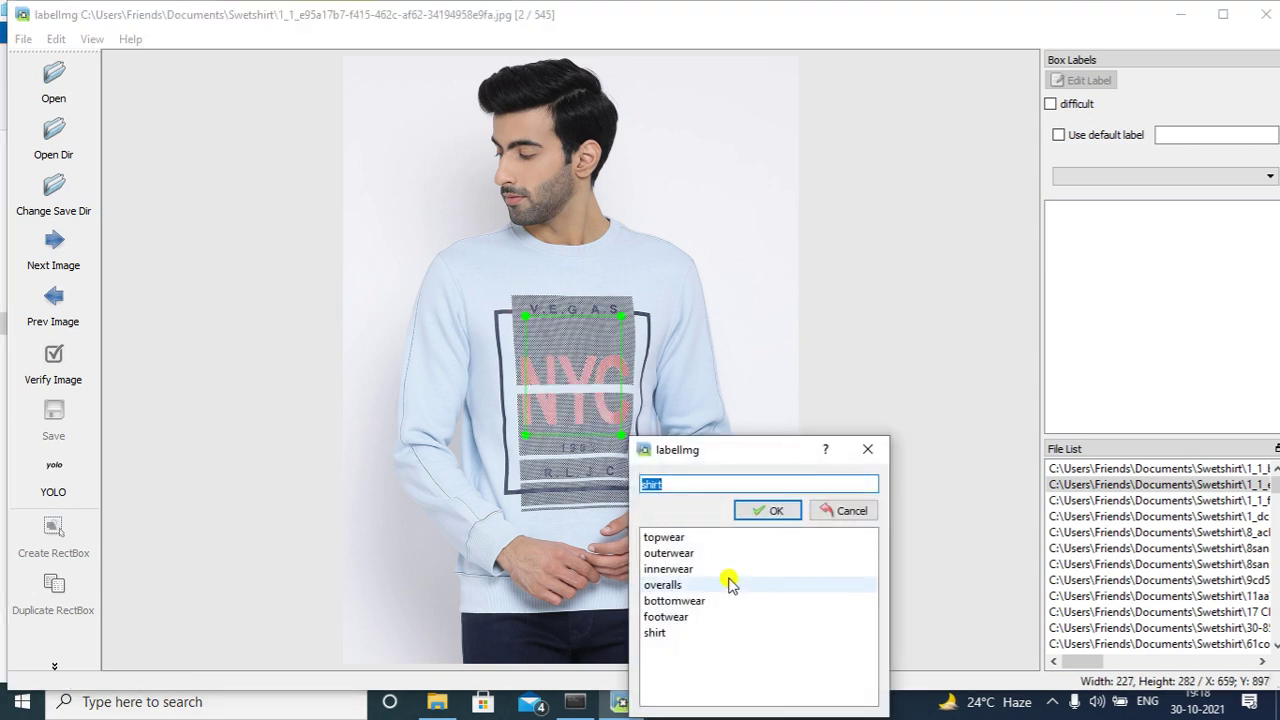
{"action": "left_click", "coordinate": [660, 632]}
{"action": "left_click", "coordinate": [764, 516]}
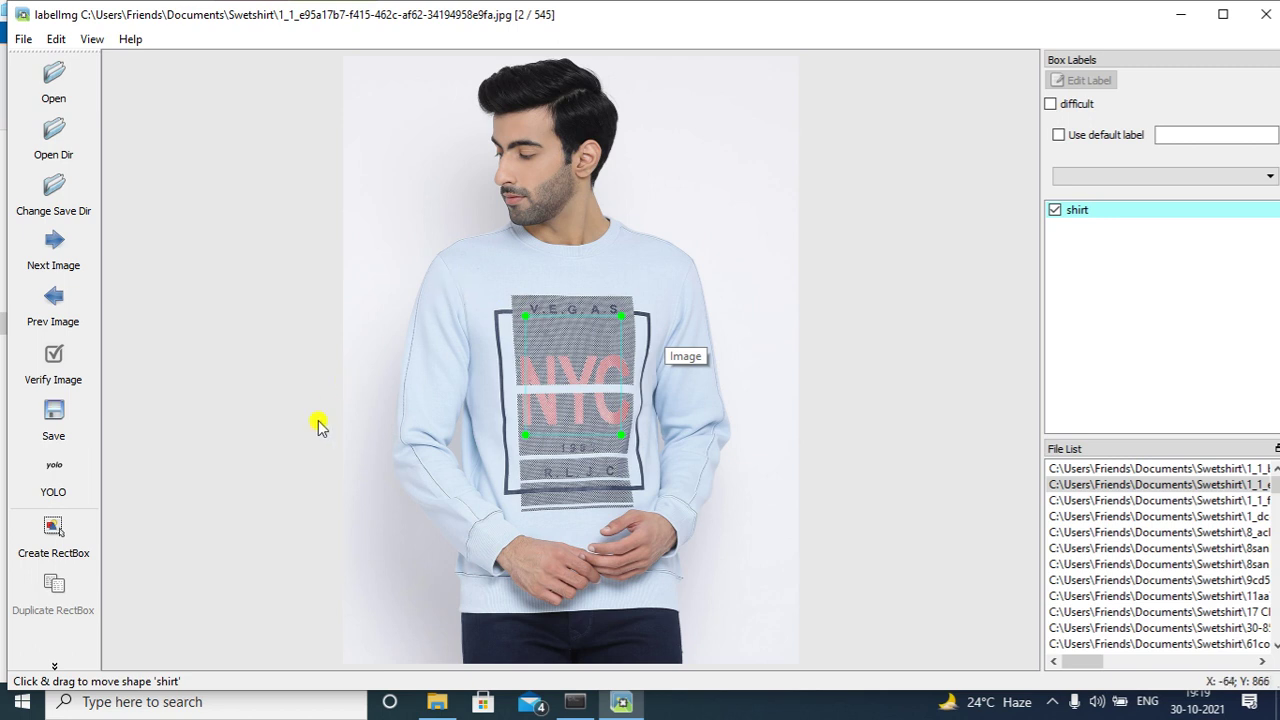
{"action": "left_click", "coordinate": [63, 427]}
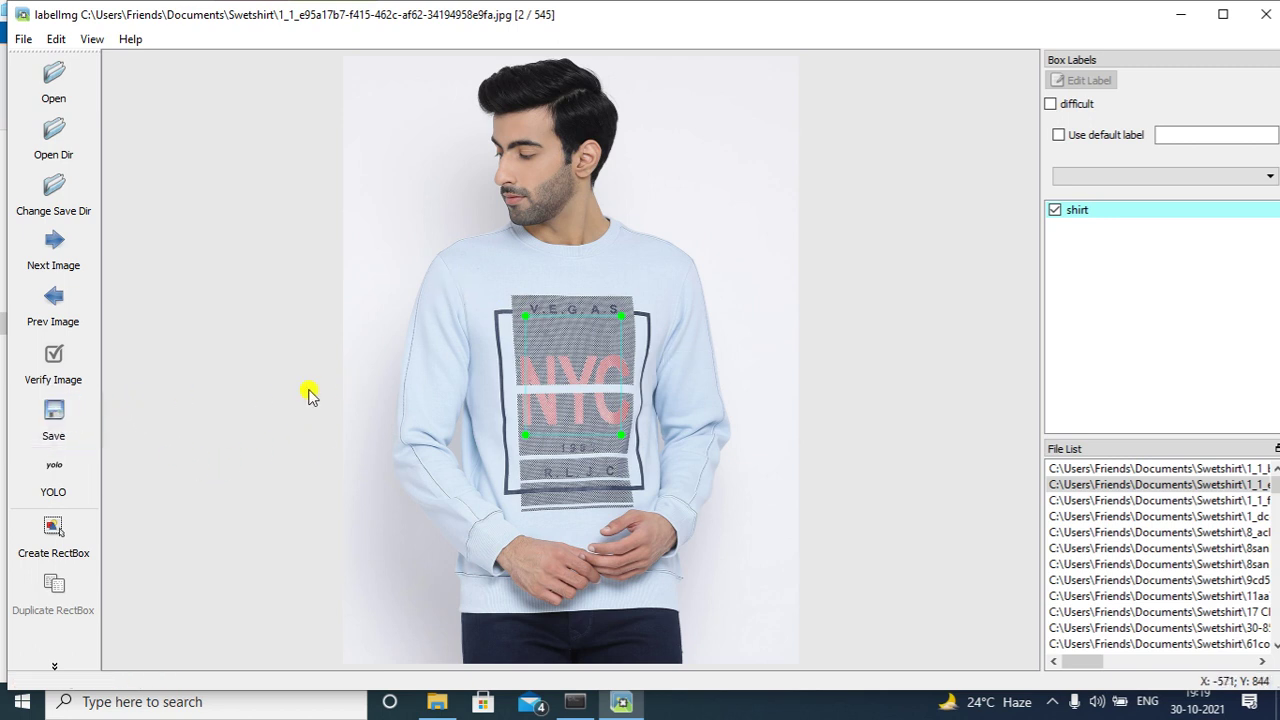
{"action": "left_click", "coordinate": [485, 452]}
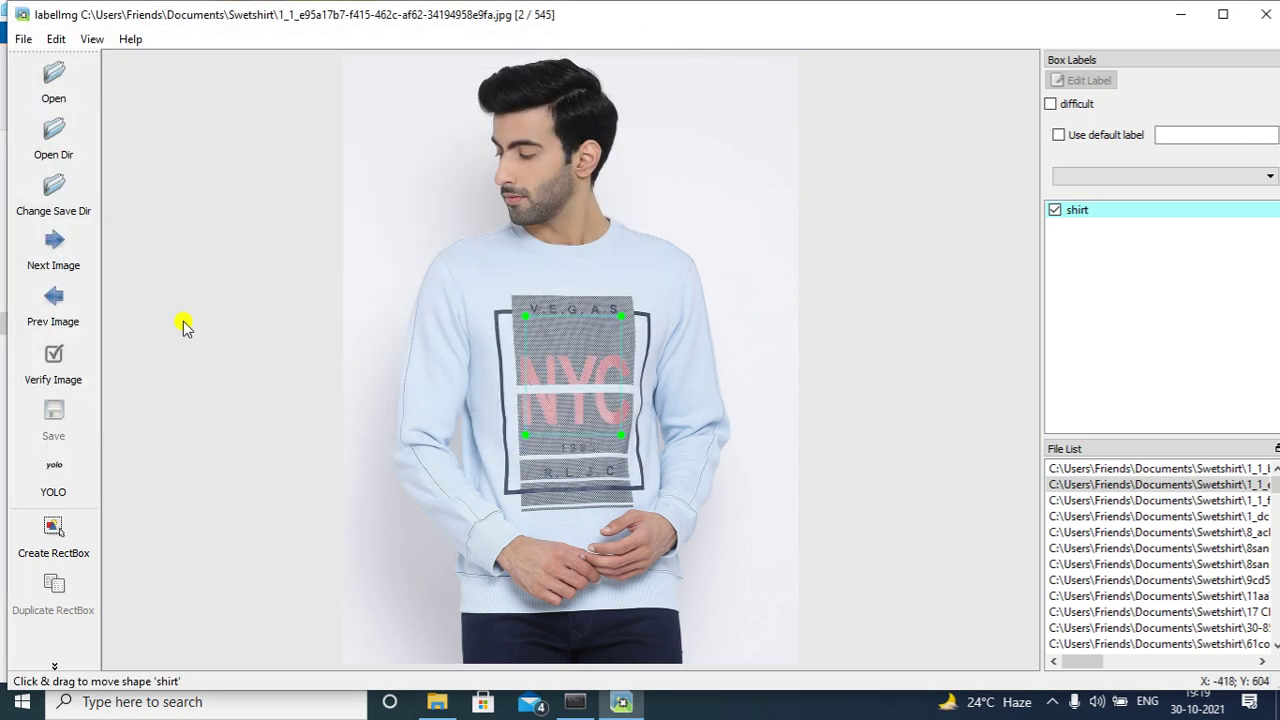
Step: Skip to the fourth image, box the dark sweatshirt at about 172 by 198 pixels as shirt, and save while advancing
{"action": "left_click", "coordinate": [62, 257]}
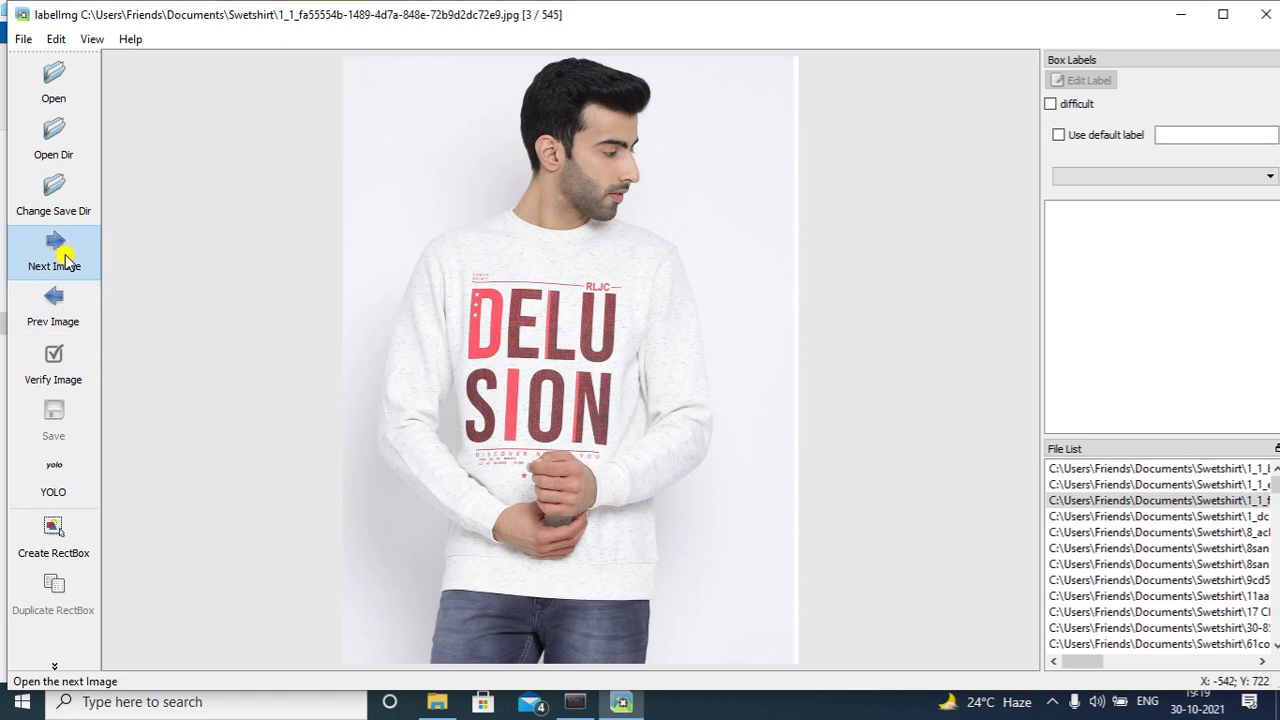
{"action": "left_click", "coordinate": [63, 257]}
{"action": "left_click", "coordinate": [50, 535]}
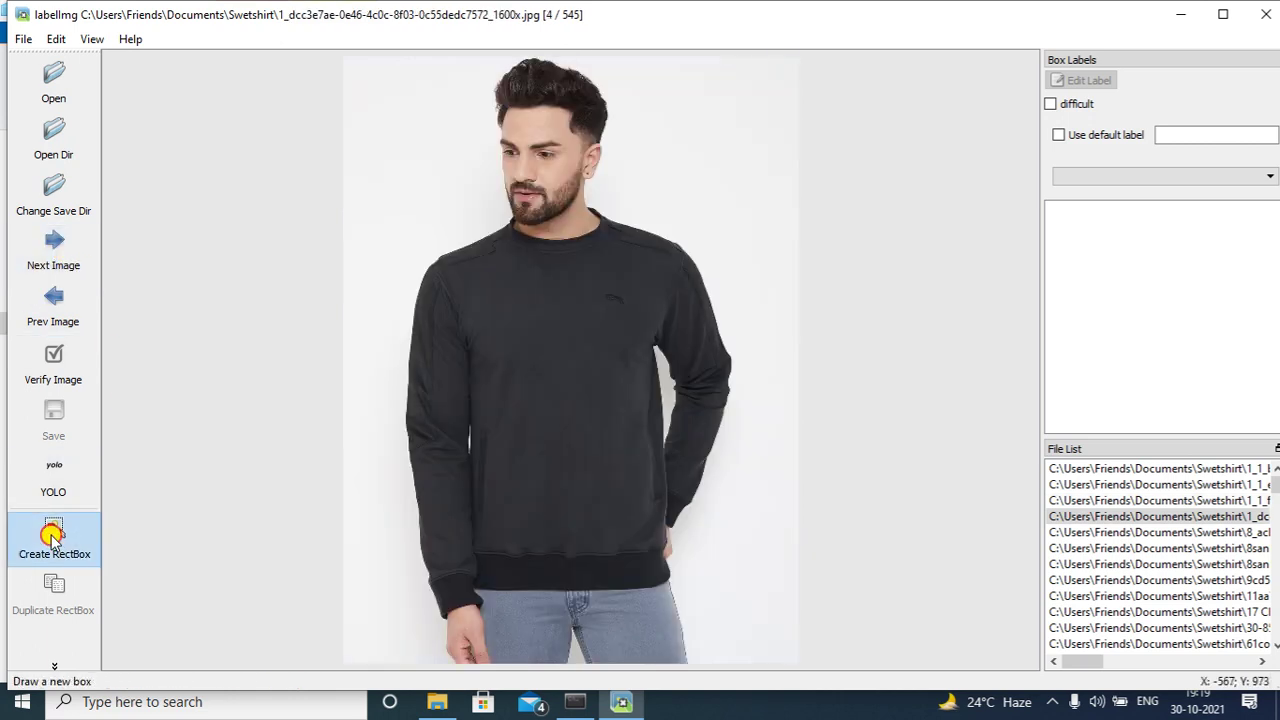
{"action": "left_click_drag", "start_coordinate": [517, 320], "coordinate": [589, 403]}
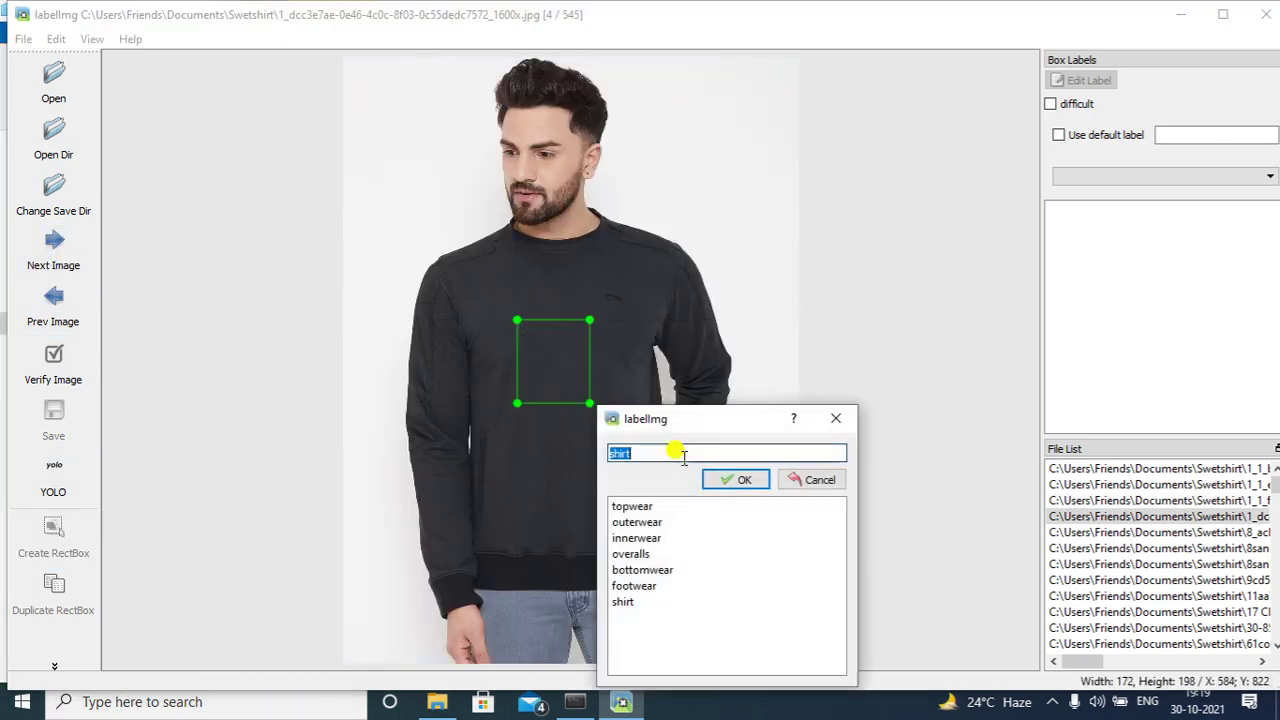
{"action": "left_click", "coordinate": [745, 480]}
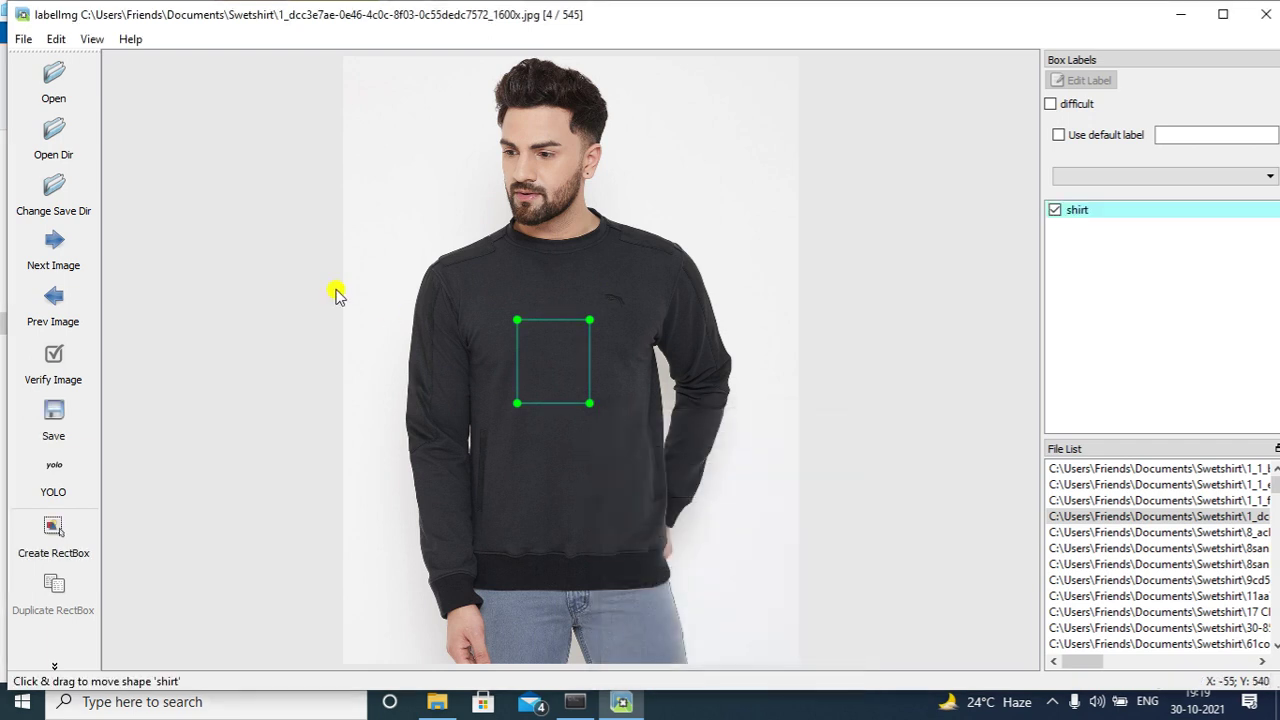
{"action": "left_click", "coordinate": [57, 251]}
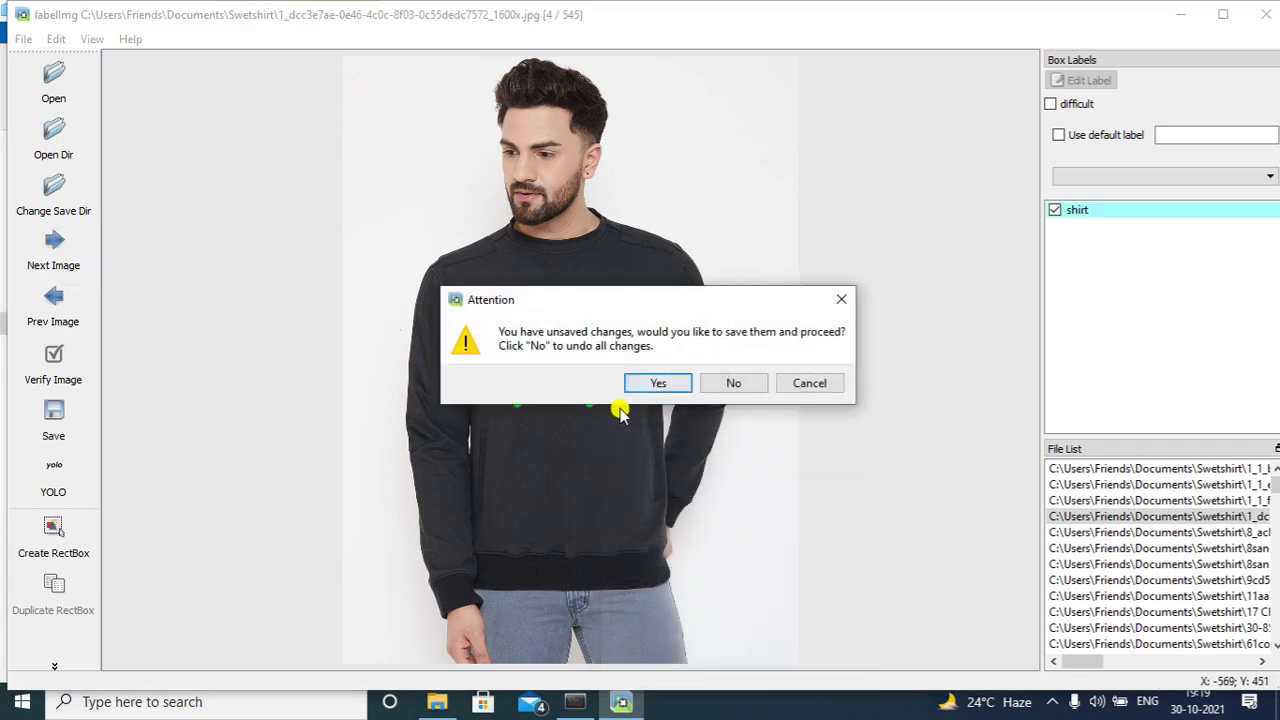
{"action": "left_click", "coordinate": [660, 384]}
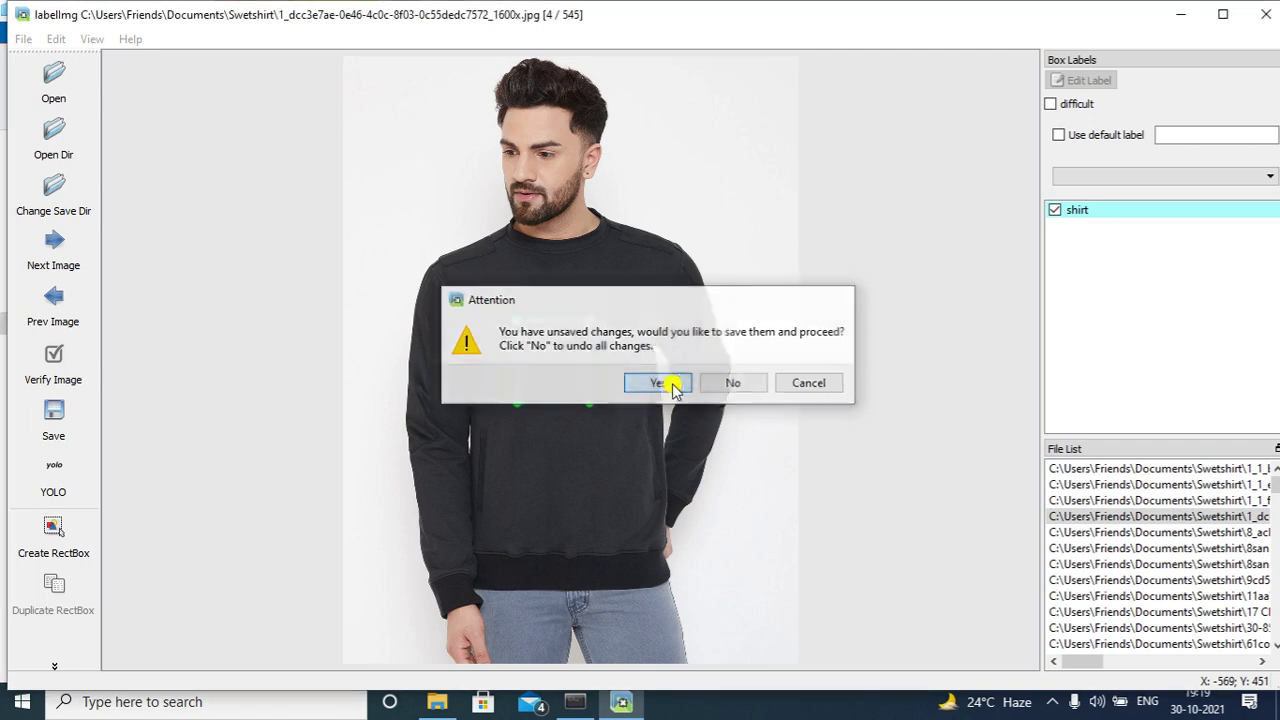
{"action": "left_click", "coordinate": [470, 447]}
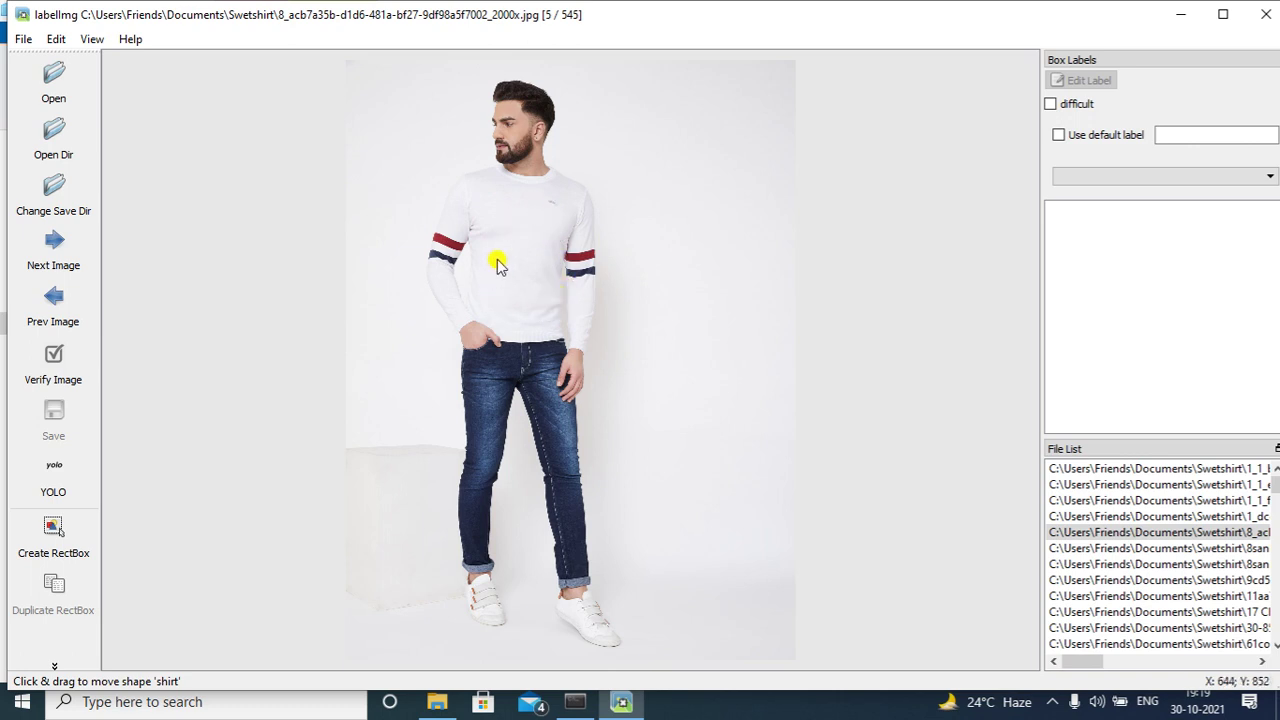
Step: Draw a bounding box about 240 by 256 pixels on the fifth image's white sweatshirt, label it shirt, and save the annotation
{"action": "left_click", "coordinate": [51, 538]}
{"action": "left_click_drag", "start_coordinate": [488, 216], "coordinate": [546, 276]}
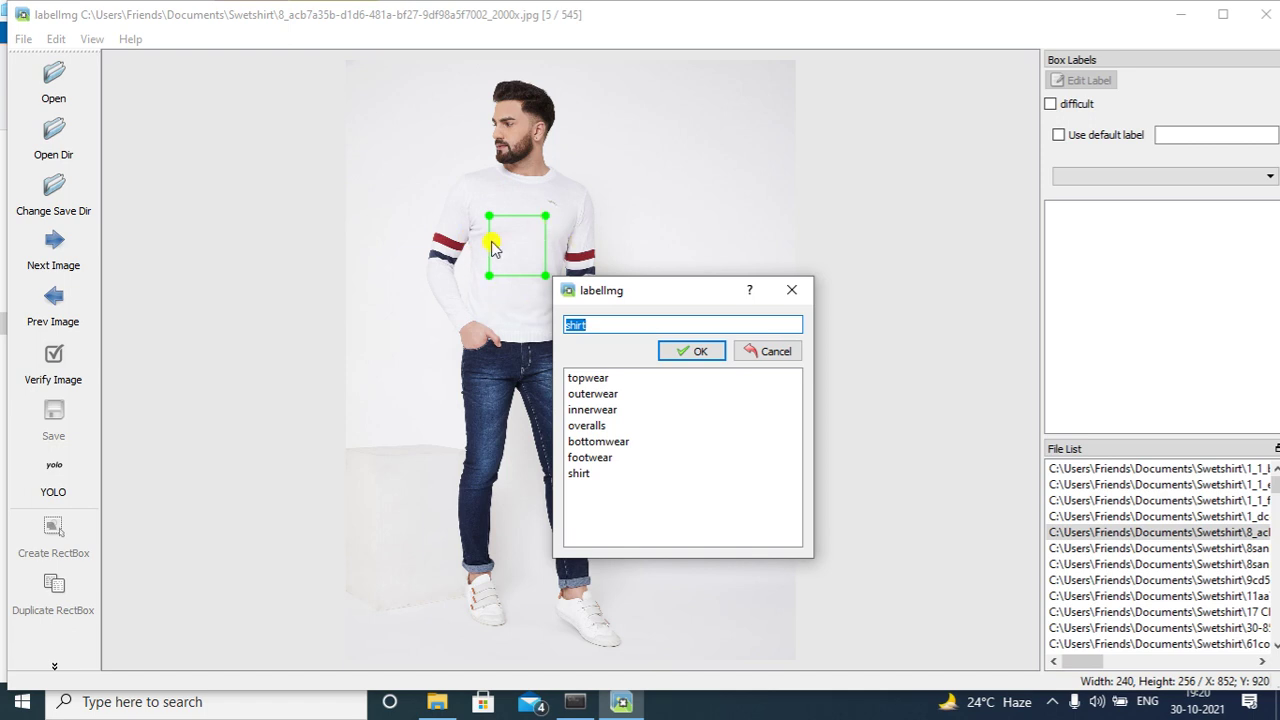
{"action": "left_click", "coordinate": [699, 355]}
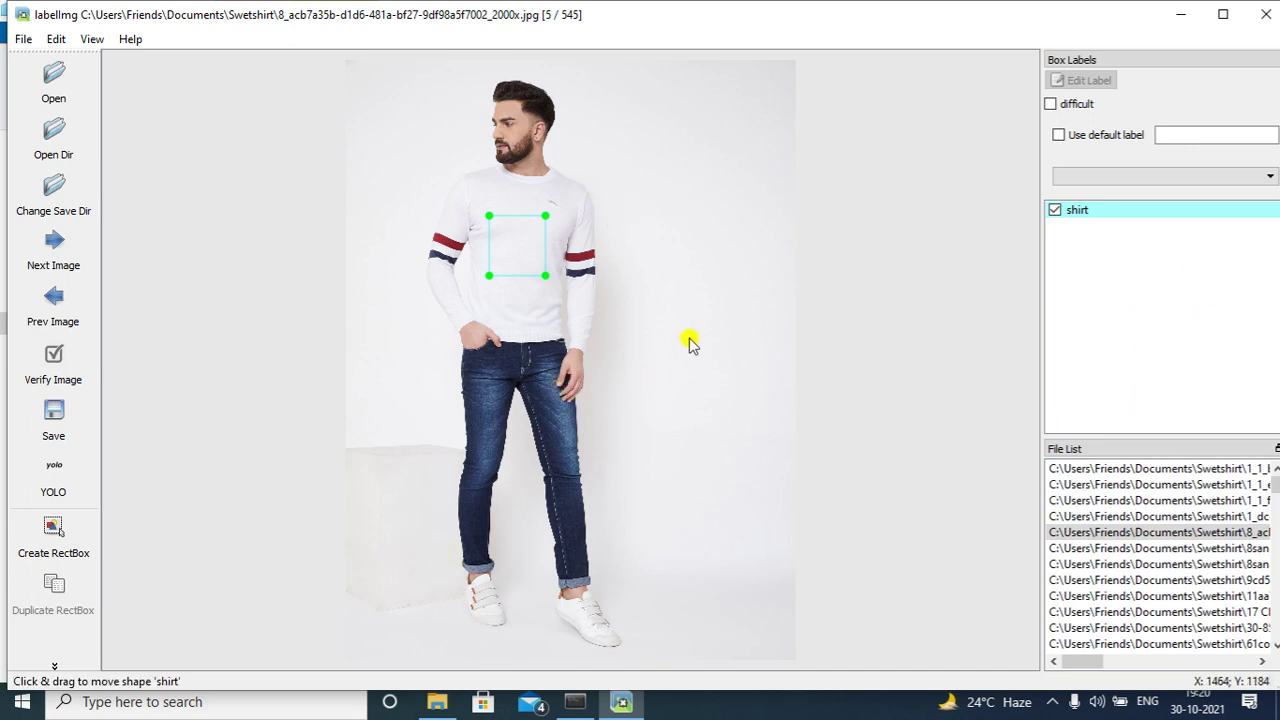
{"action": "left_click", "coordinate": [33, 414]}
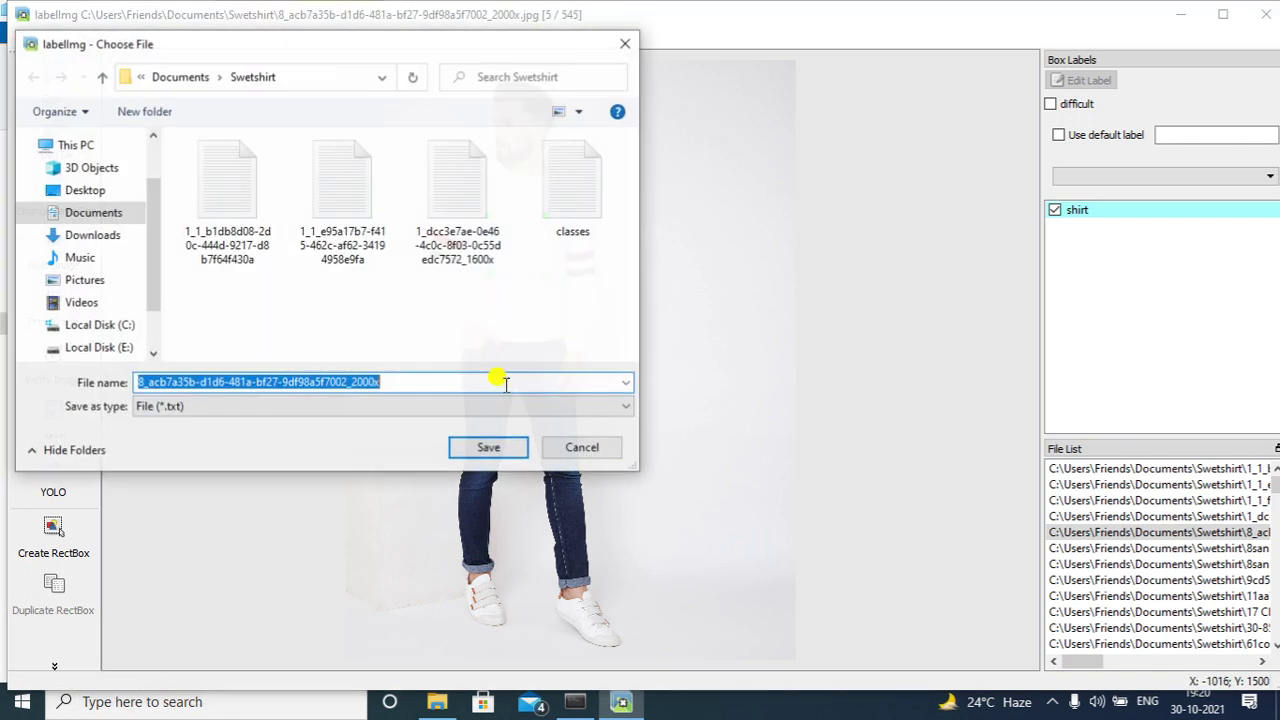
{"action": "left_click", "coordinate": [489, 450]}
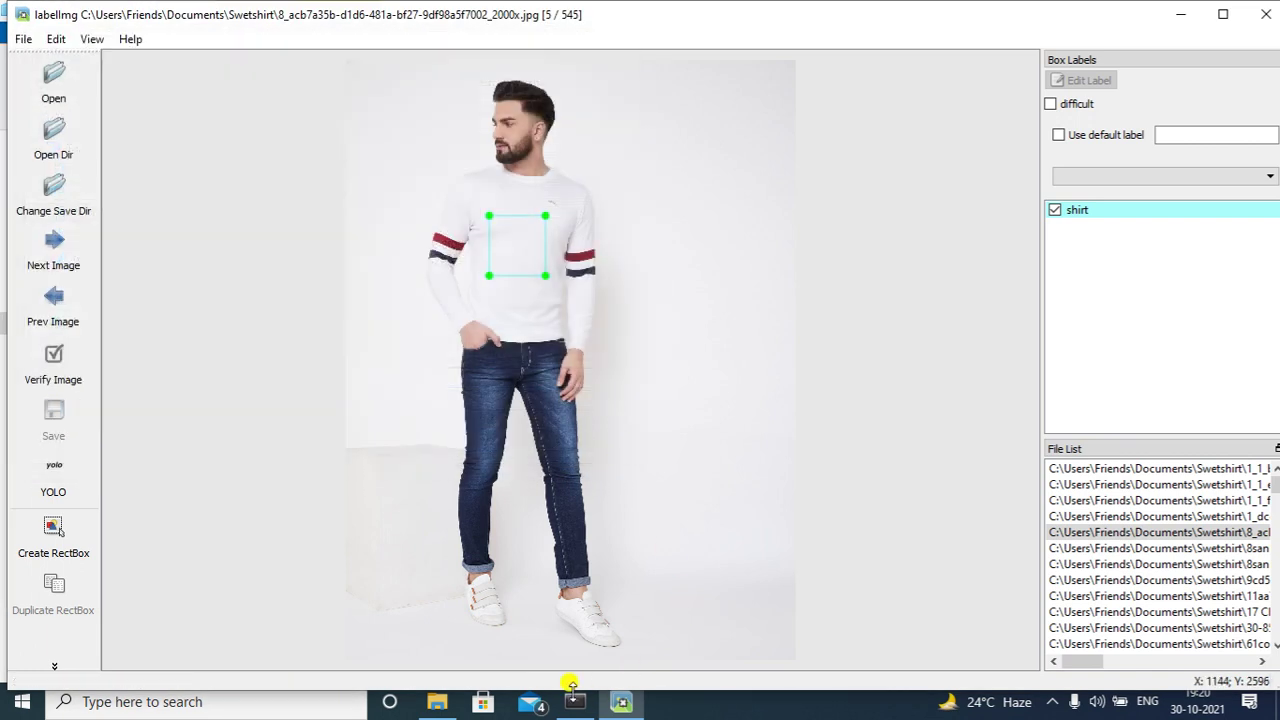
Step: Switch to File Explorer, open Documents > Swetshirt, and examine the annotation text file 1_1_b1db8d08-2d0c-444d-9217-d8b7f64f430a, closing it when done
{"action": "left_click", "coordinate": [432, 704]}
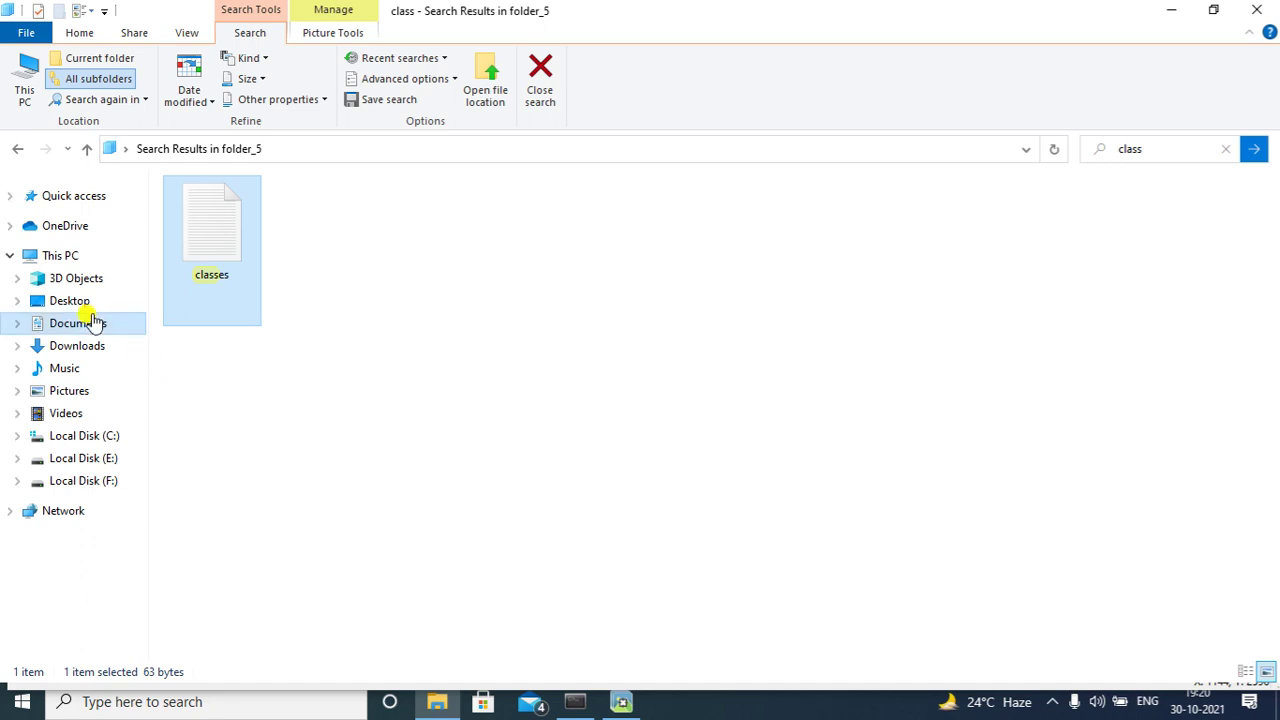
{"action": "left_click", "coordinate": [114, 331]}
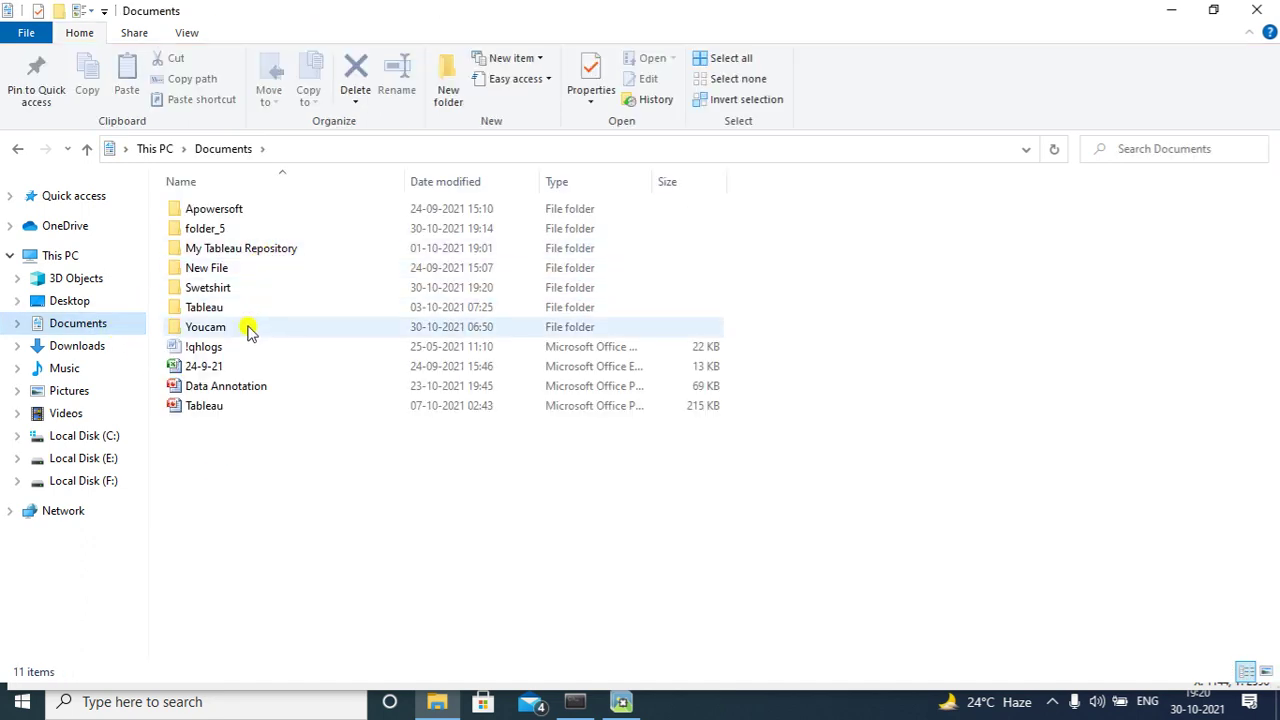
{"action": "double_click", "coordinate": [237, 287]}
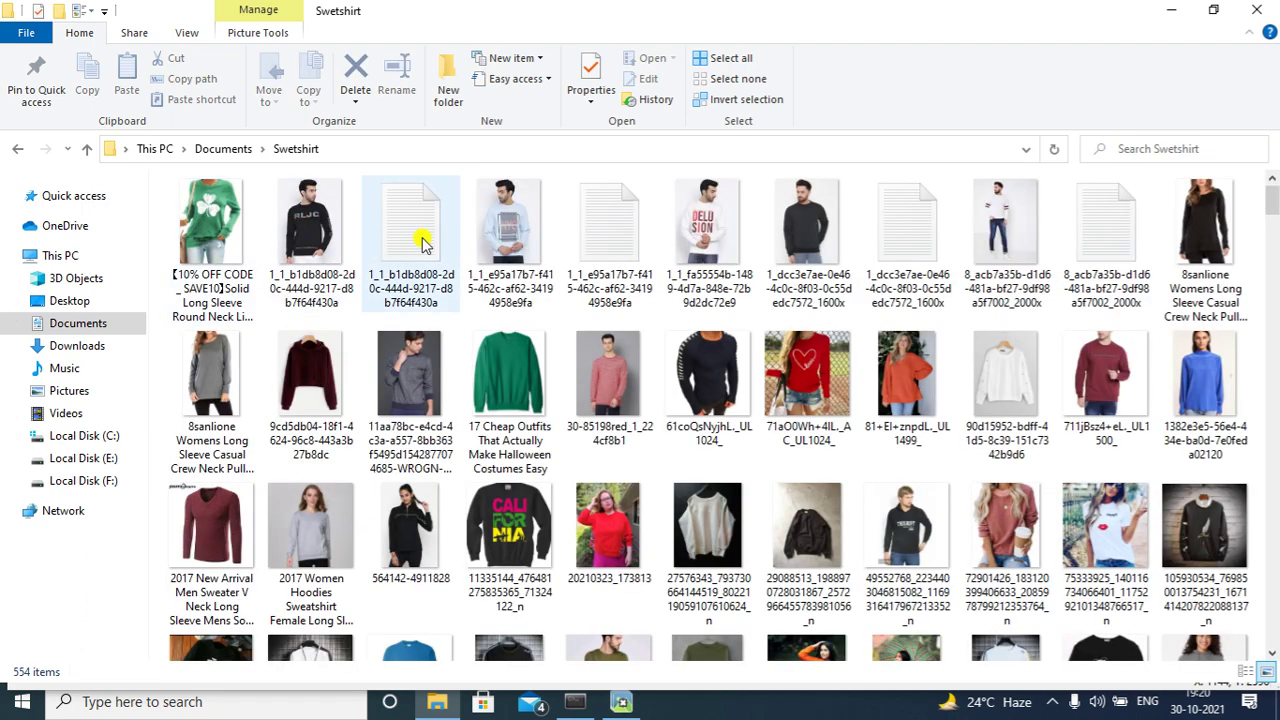
{"action": "double_click", "coordinate": [405, 243]}
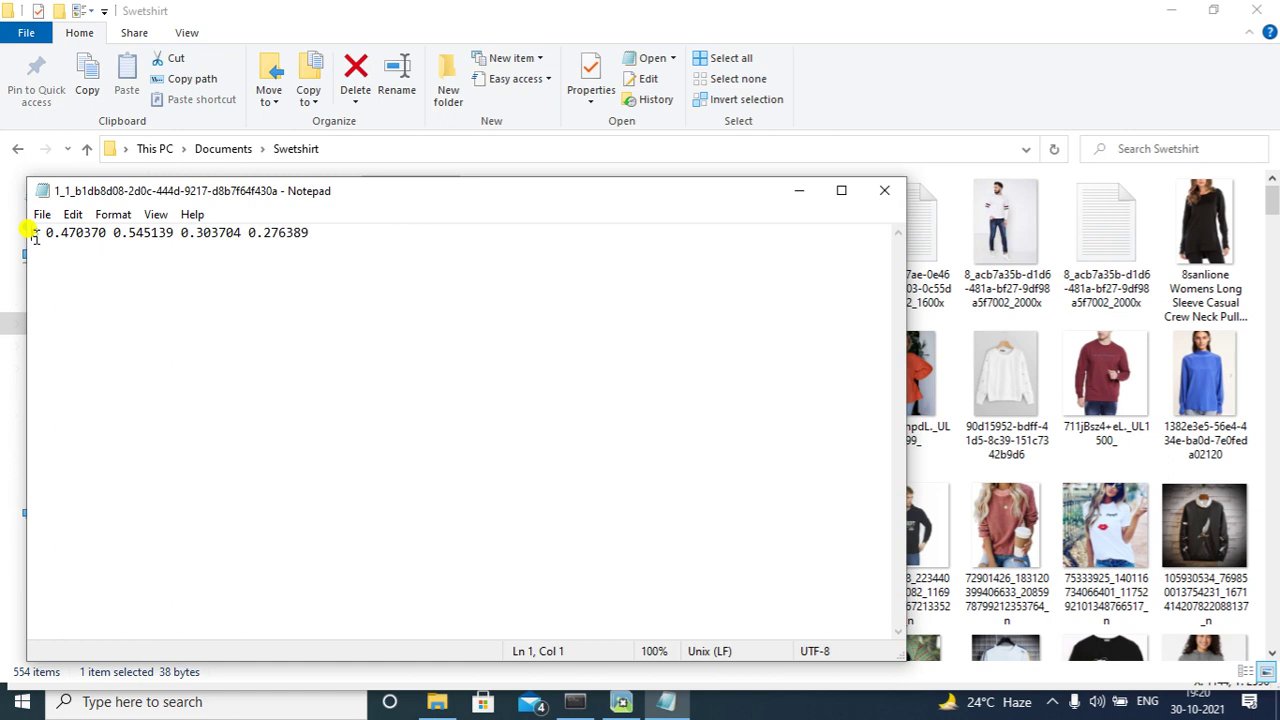
{"action": "left_click", "coordinate": [884, 192]}
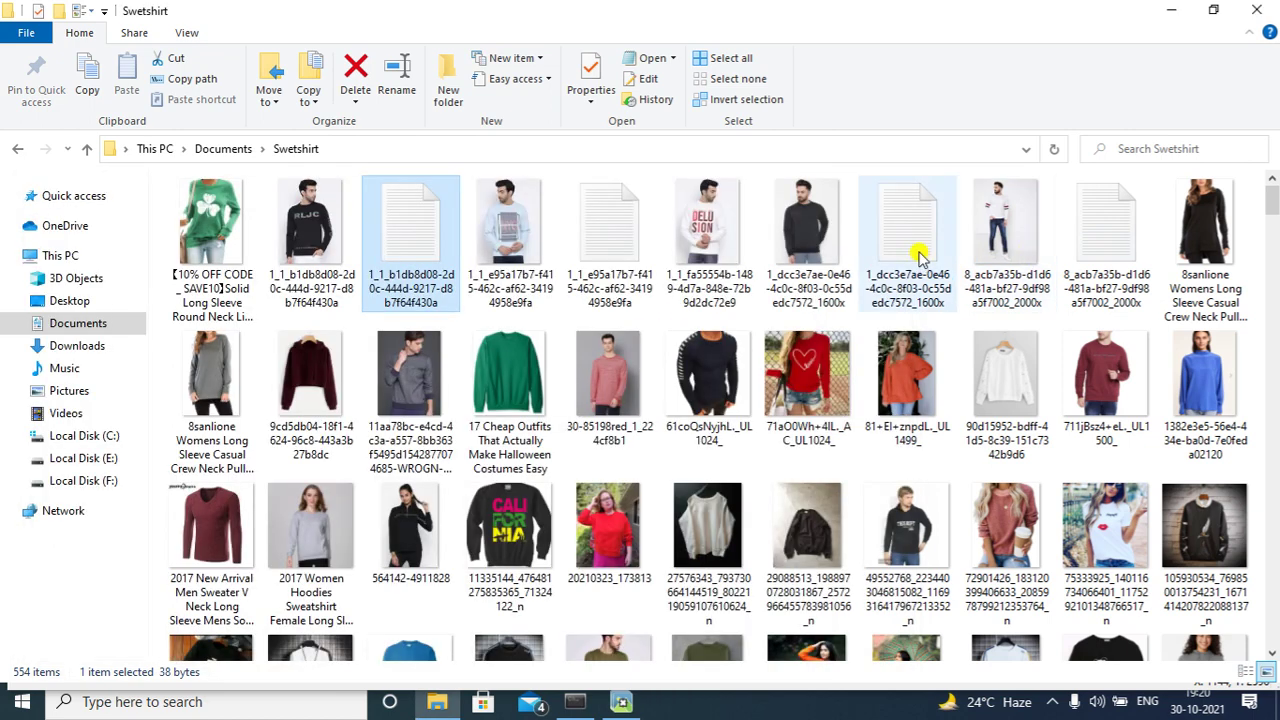
Step: Find the classes text file in the Swetshirt folder and read its label order, closing it when done
{"action": "left_click_drag", "start_coordinate": [1273, 212], "coordinate": [1273, 352]}
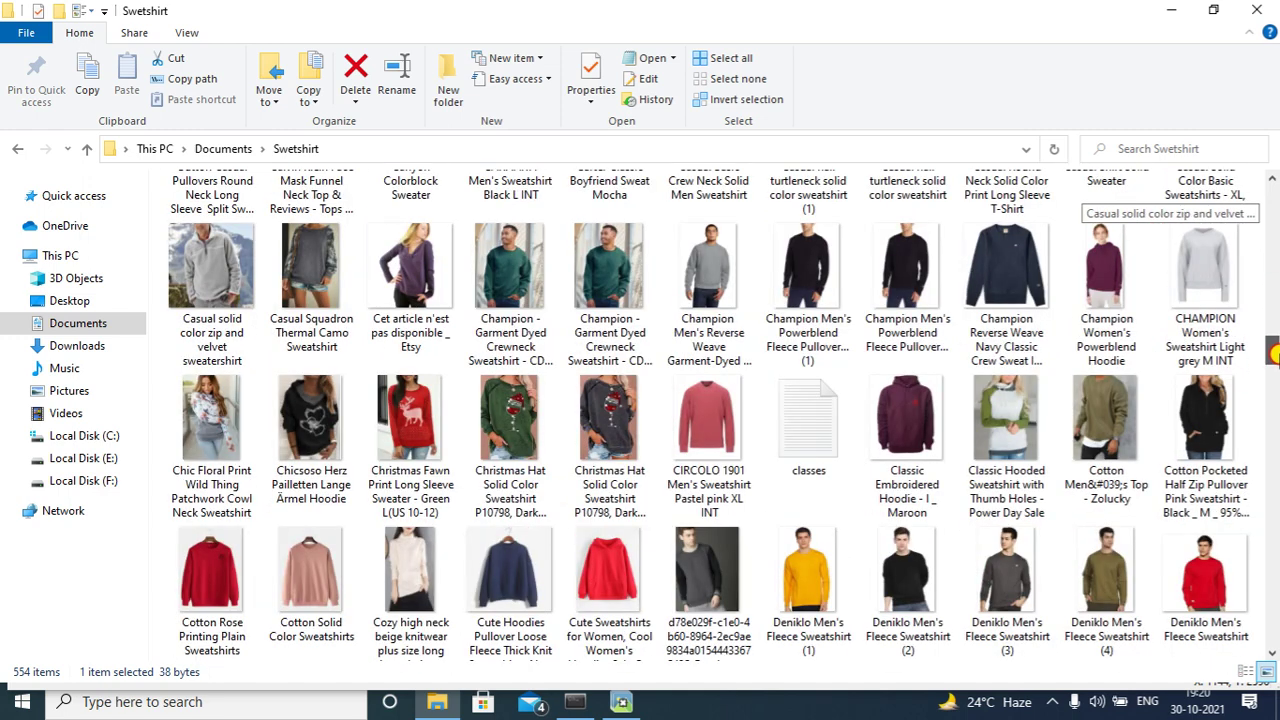
{"action": "double_click", "coordinate": [808, 422]}
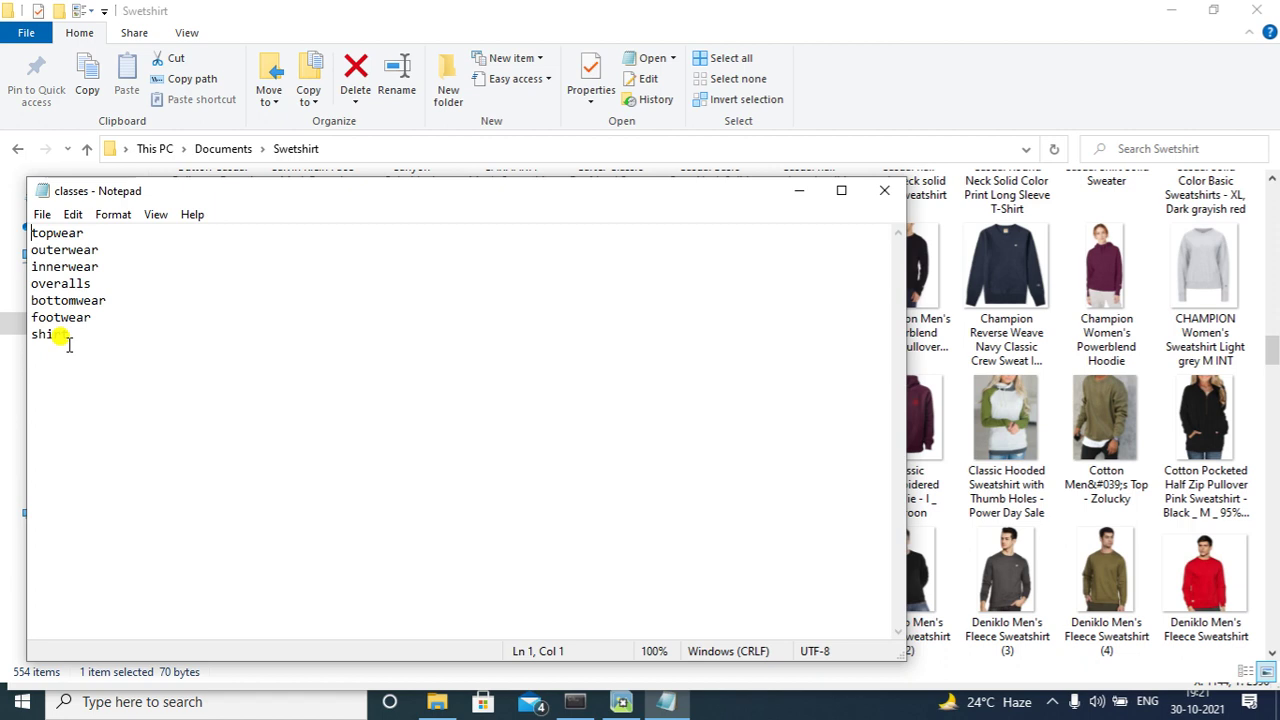
{"action": "left_click", "coordinate": [877, 190]}
Step: Reopen the first image's annotation text file and compare its class number with the label order, closing it when done
{"action": "left_click_drag", "start_coordinate": [1272, 343], "coordinate": [1273, 188]}
{"action": "left_click", "coordinate": [418, 238]}
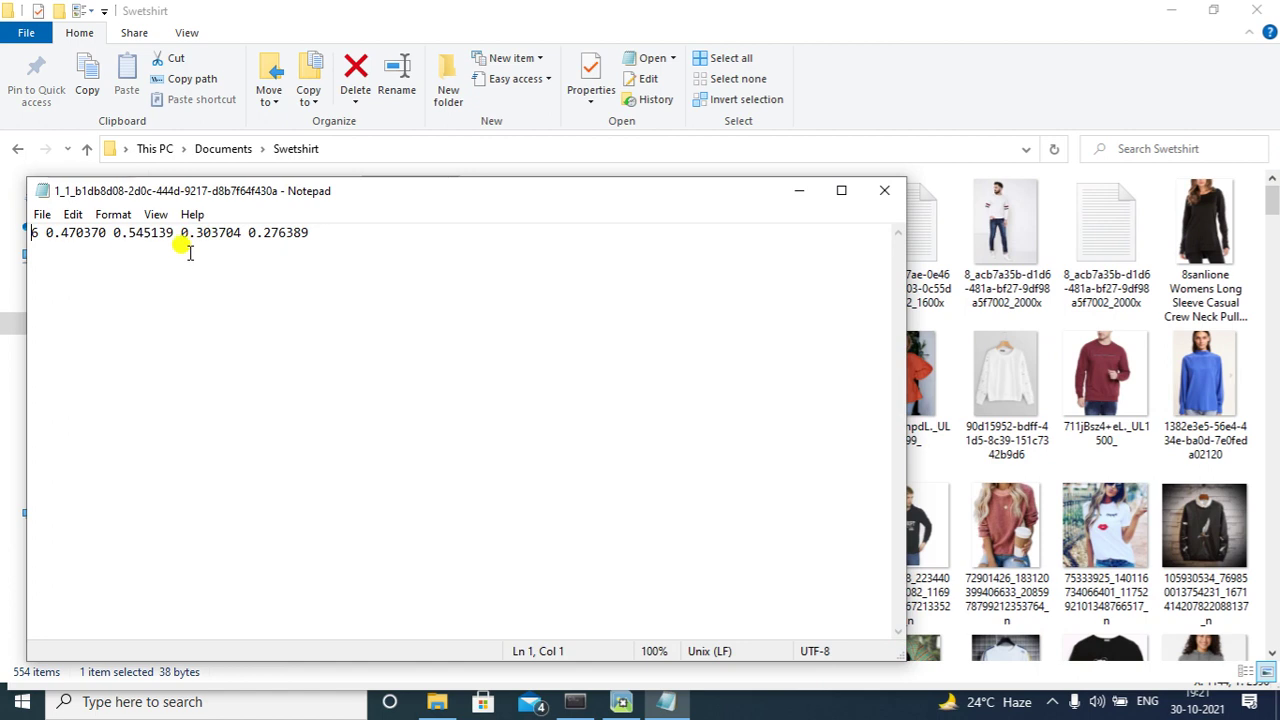
{"action": "left_click", "coordinate": [881, 191]}
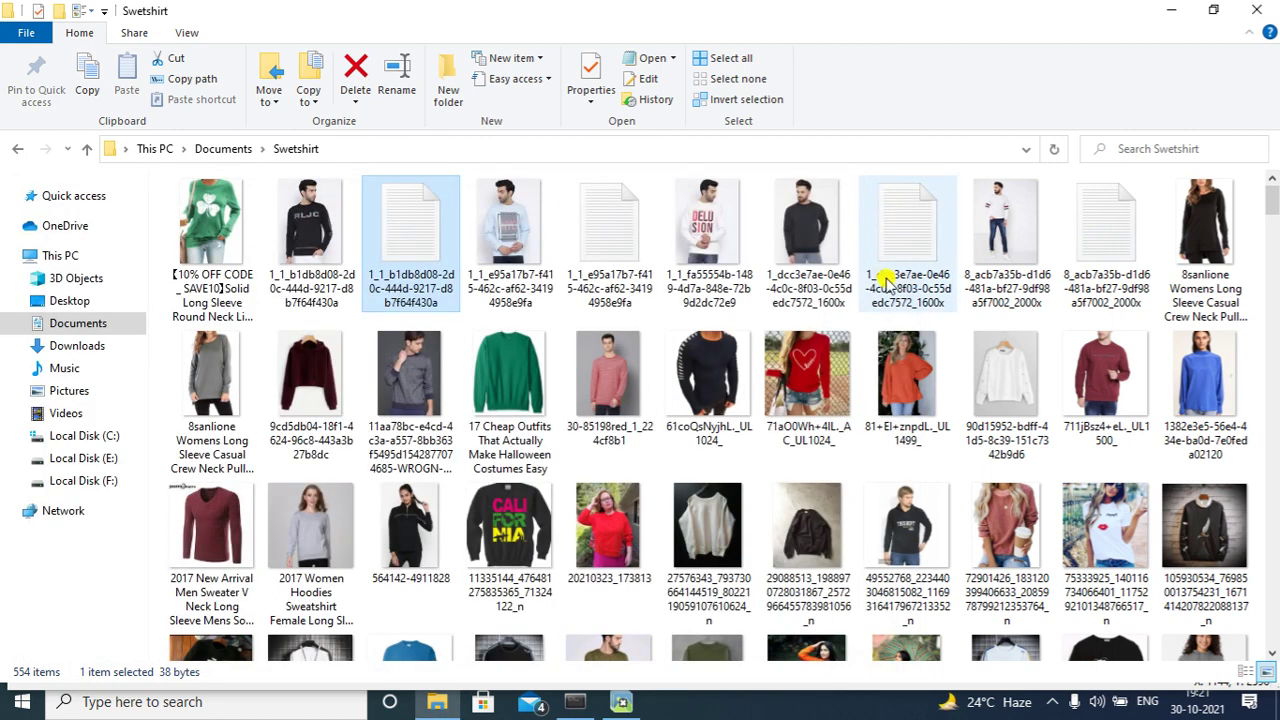